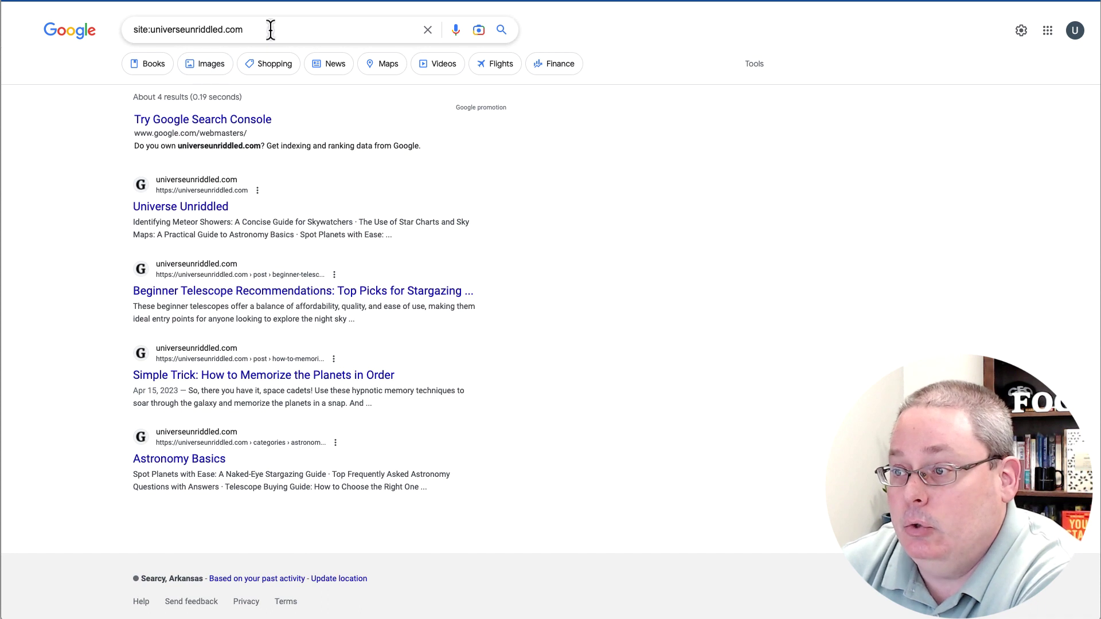
pyautogui.tripleClick(271, 30)
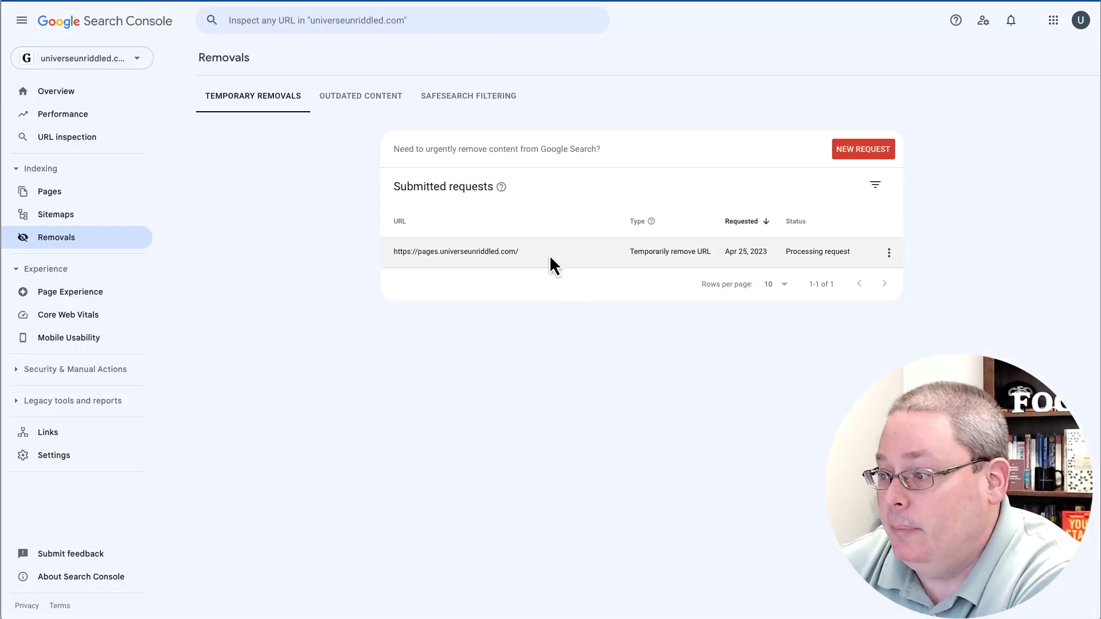
pyautogui.moveTo(518, 252); pyautogui.dragTo(395, 253)
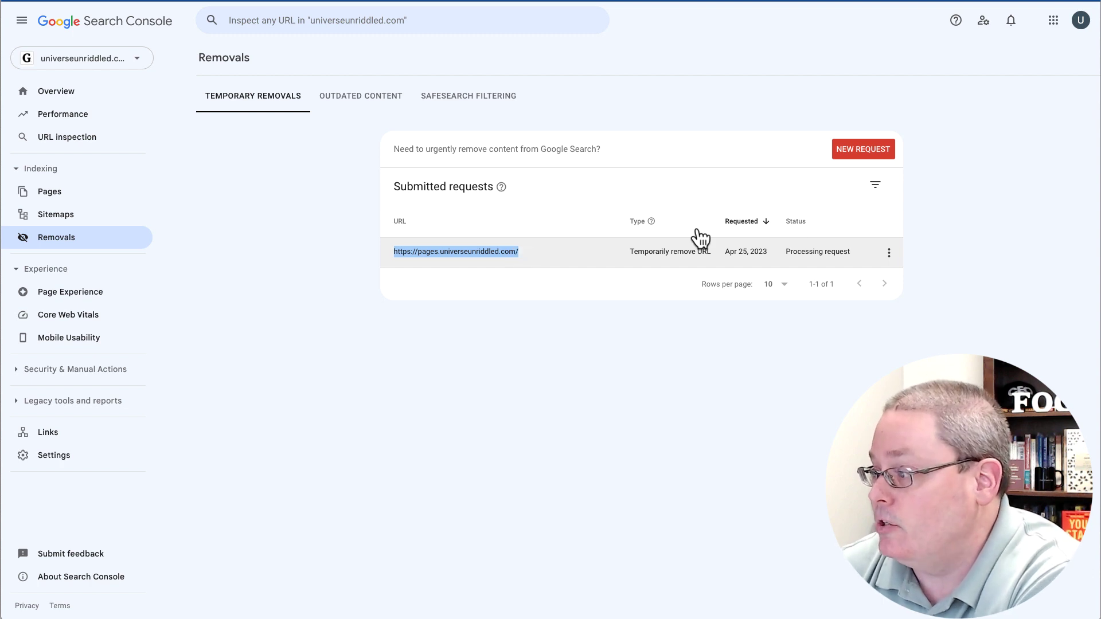
pyautogui.click(889, 257)
pyautogui.click(838, 274)
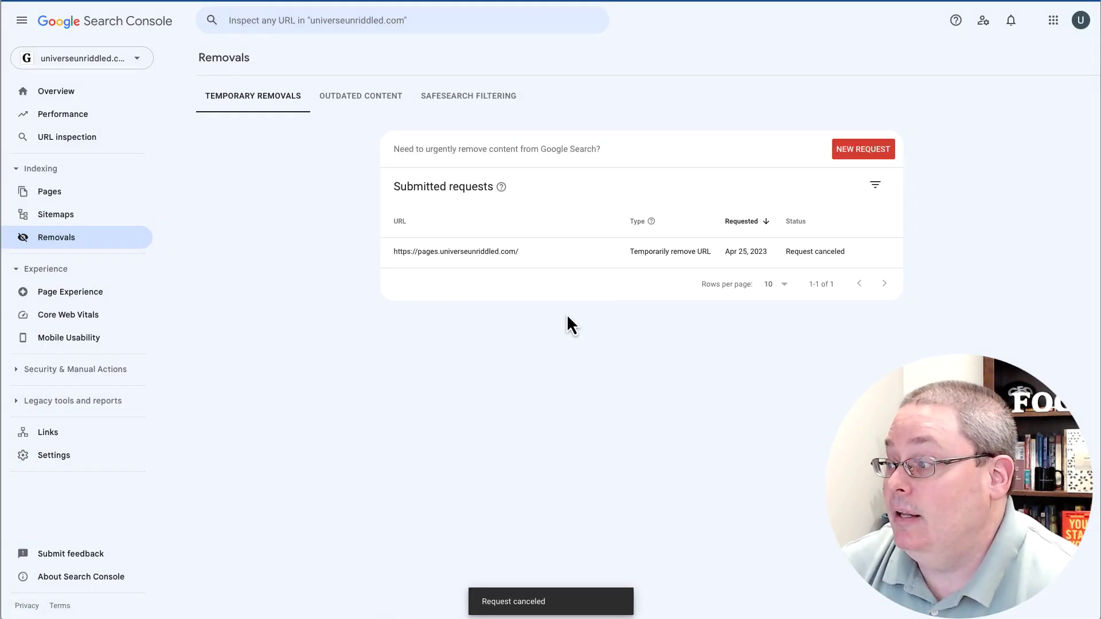
# Start a new removal request, and load pages.universeunriddled.com/index.html in the browser by extending the subdomain's address
pyautogui.click(851, 155)
pyautogui.click(440, 306)
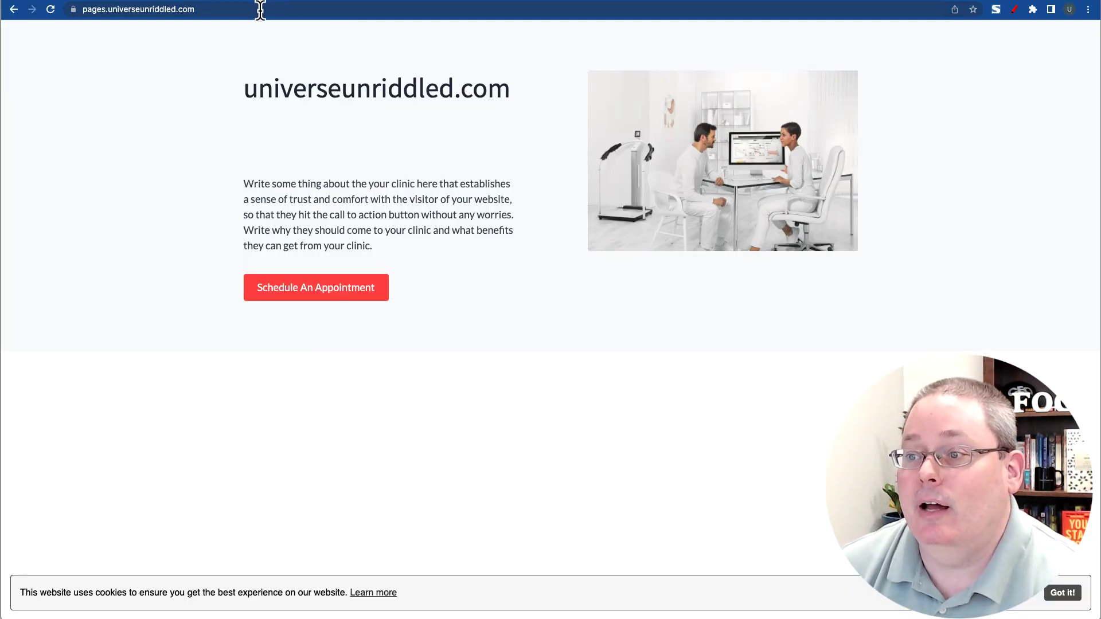
pyautogui.click(260, 9)
pyautogui.click(262, 10)
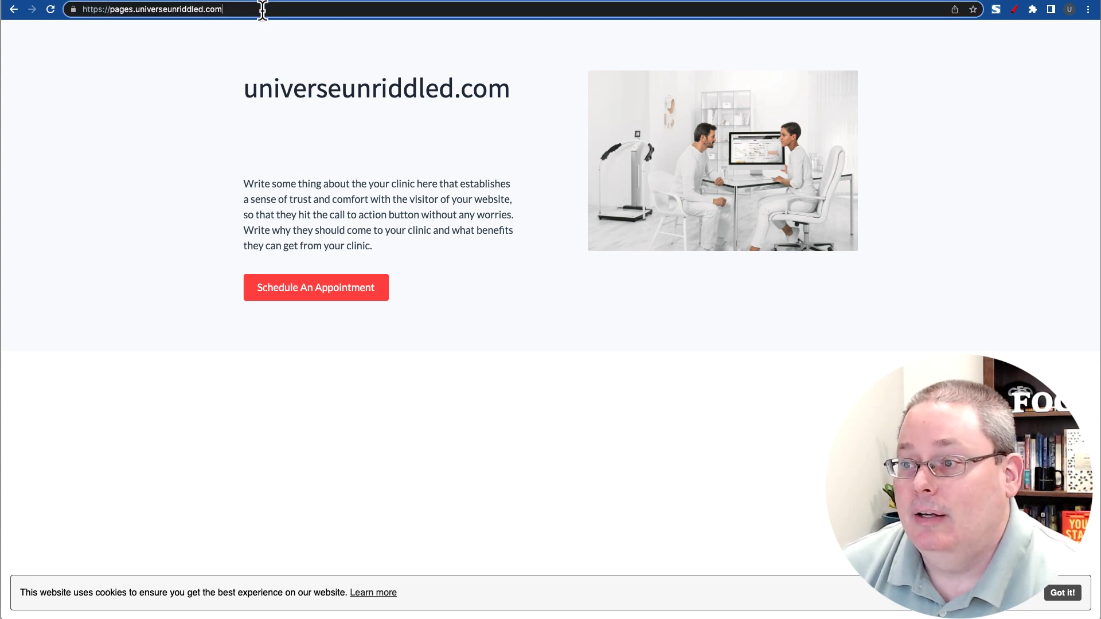
pyautogui.write('/index')
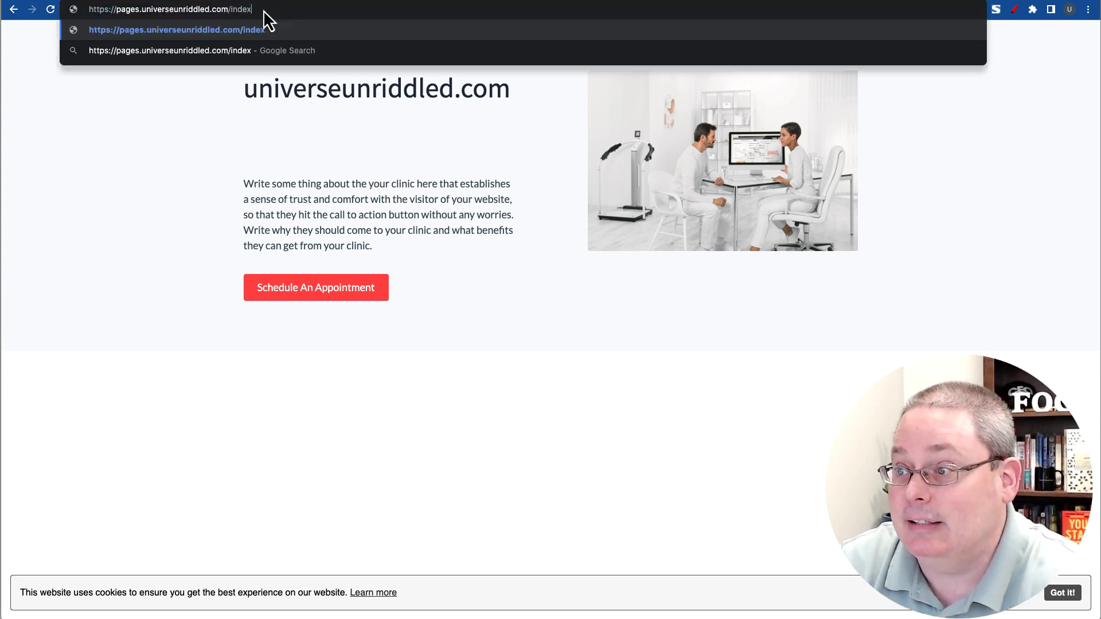
pyautogui.write('.html')
pyautogui.press('Return')
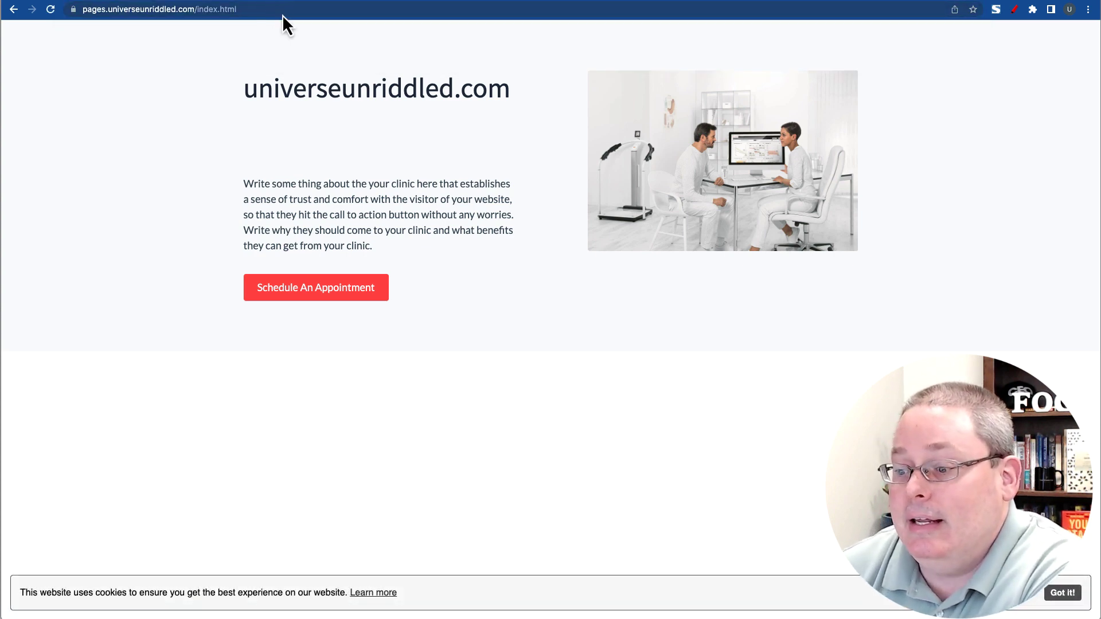
# Copy the index.html page's full address and submit a temporary removal request for this URL only
pyautogui.click(222, 12)
pyautogui.rightClick(222, 14)
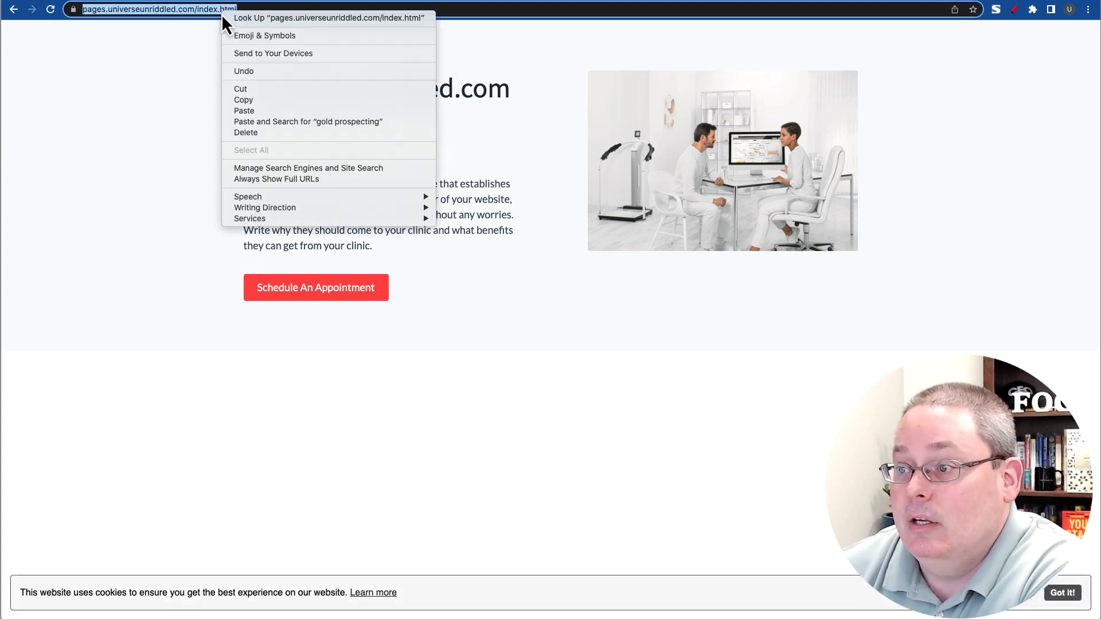
pyautogui.click(243, 99)
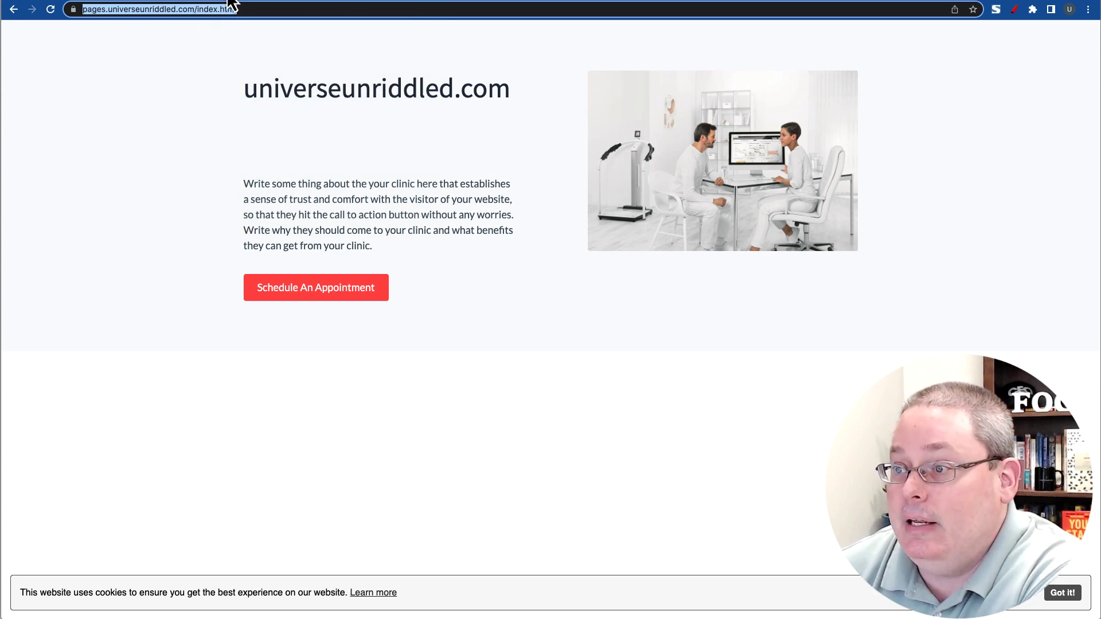
pyautogui.press('super+bracketleft')
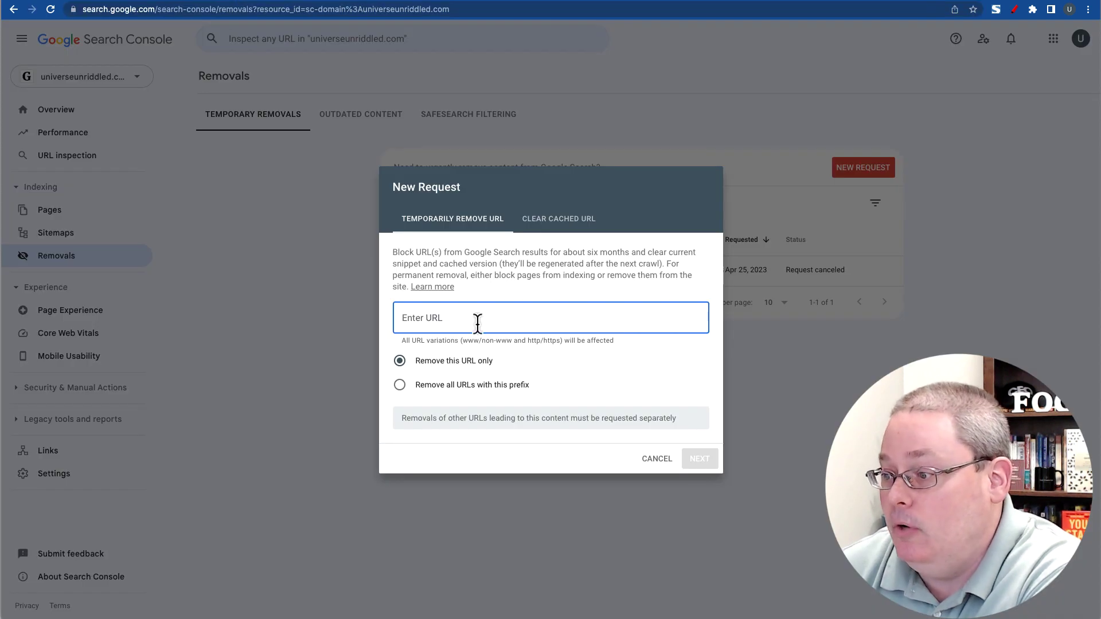
pyautogui.press('super+v')
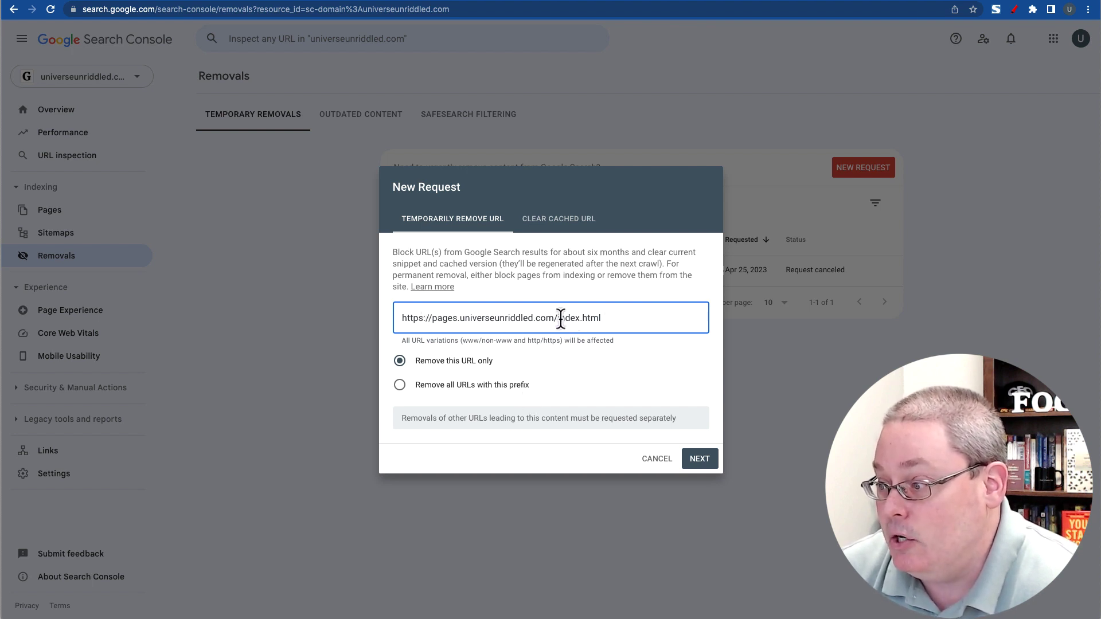
pyautogui.click(699, 458)
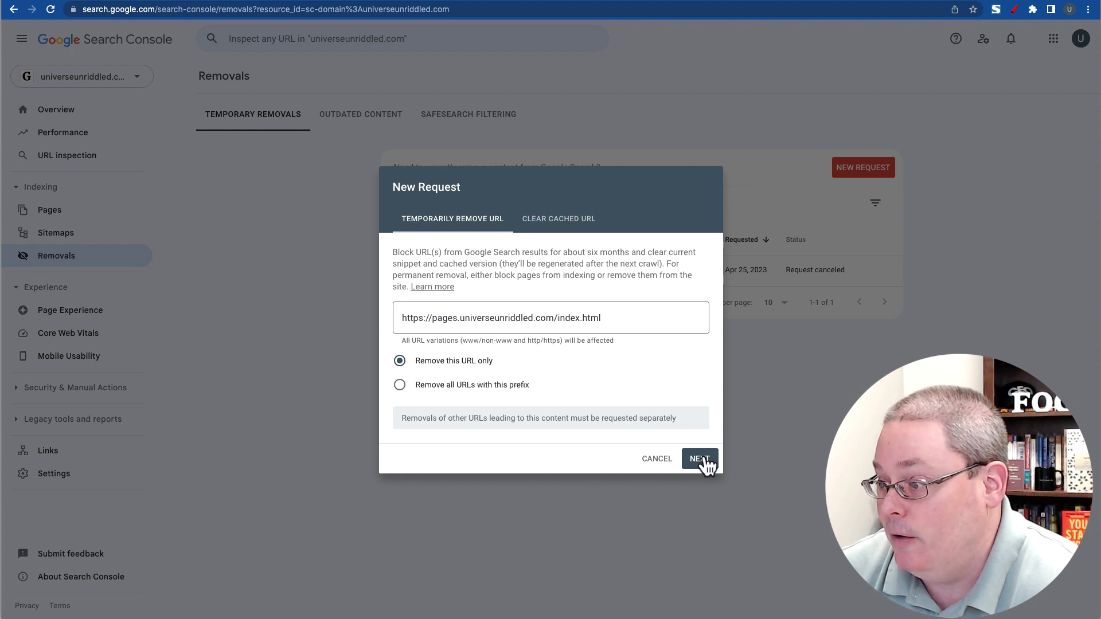
pyautogui.click(665, 385)
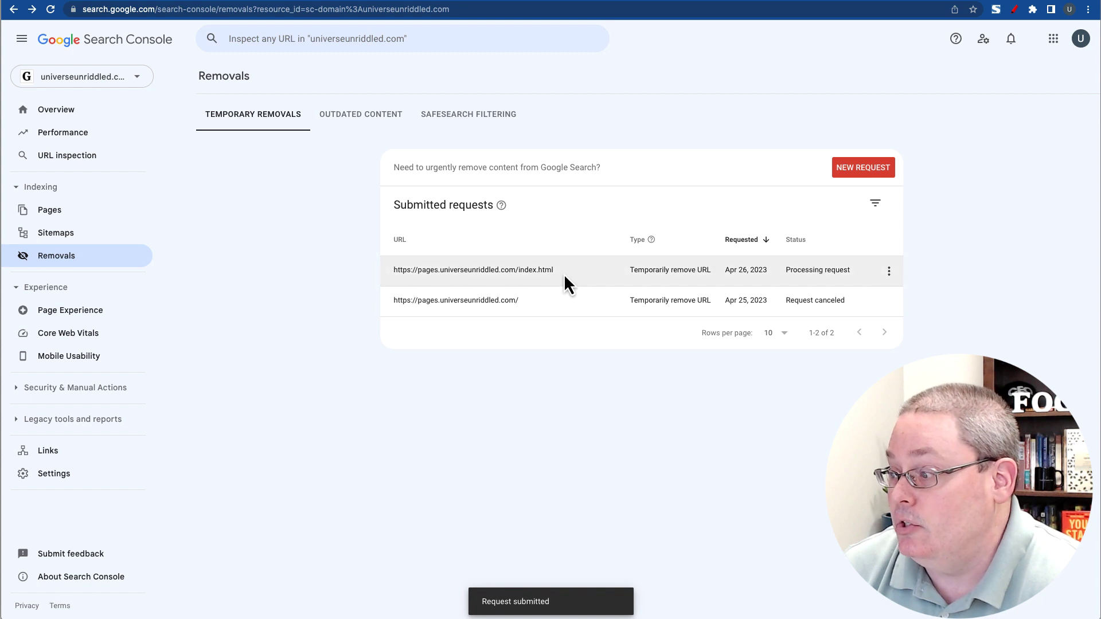
pyautogui.moveTo(552, 272); pyautogui.dragTo(393, 273)
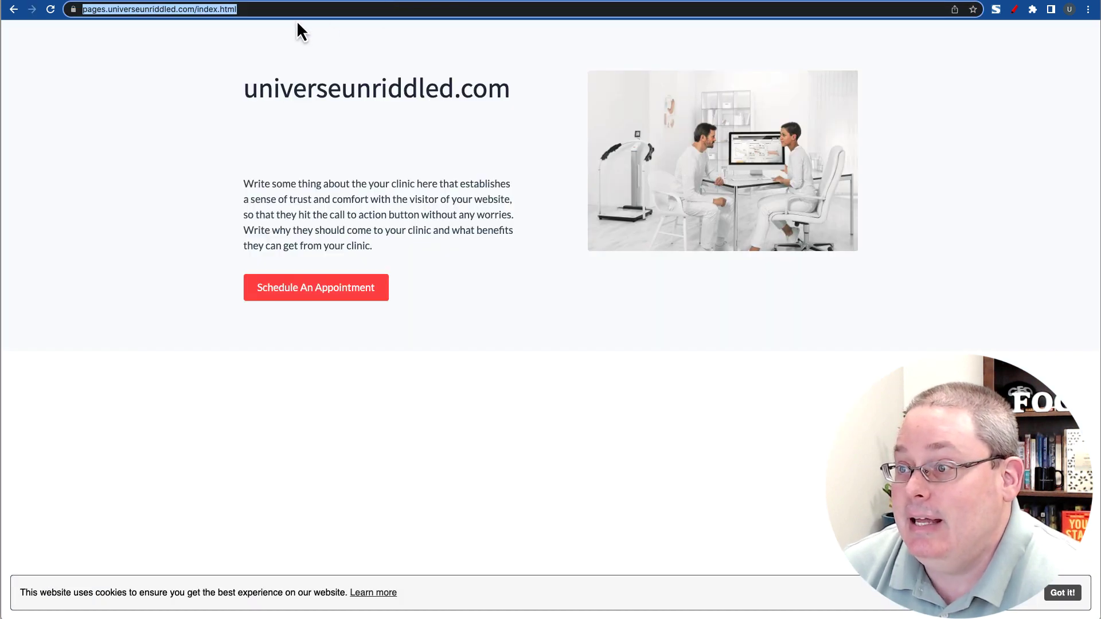
# Open the Universe Unriddled site in the GroovePages builder and list its website pages
pyautogui.click(278, 10)
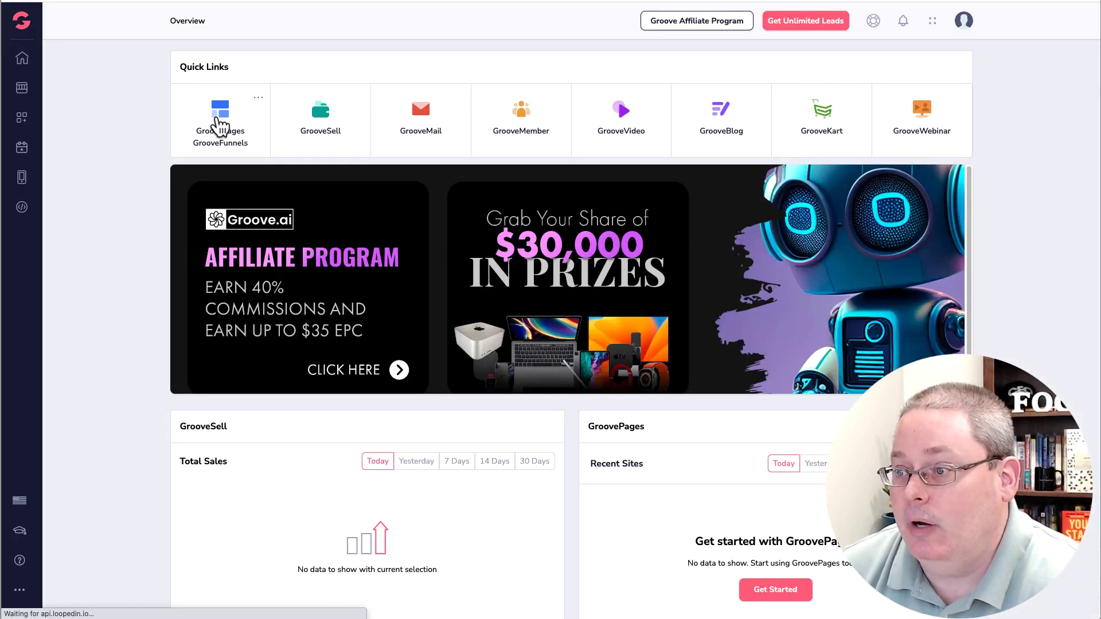
pyautogui.click(220, 125)
pyautogui.moveTo(327, 102)
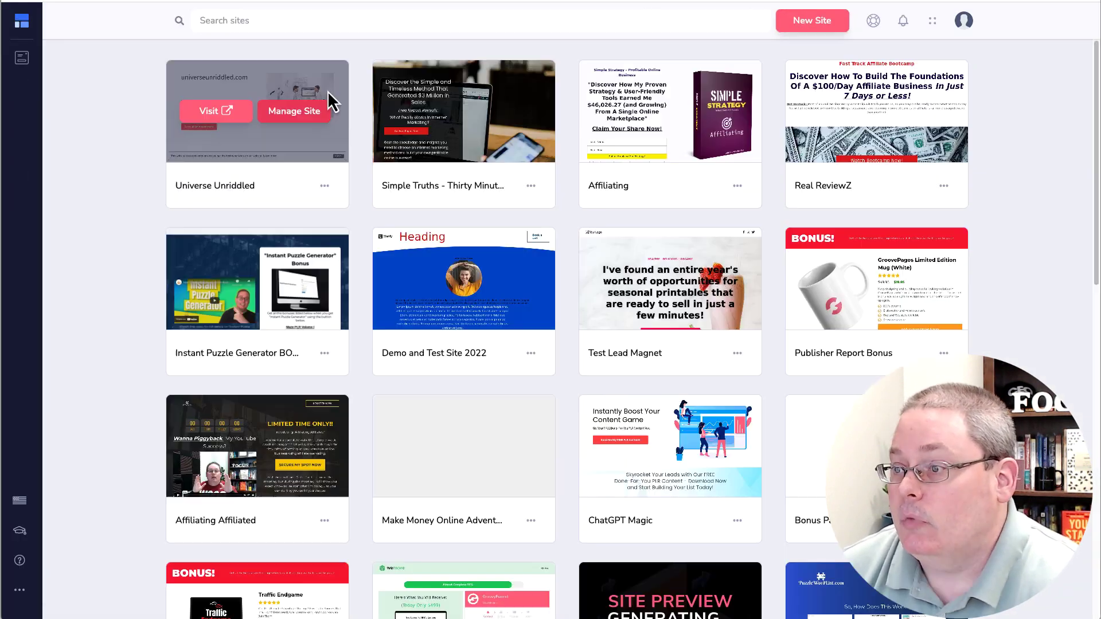
pyautogui.click(312, 119)
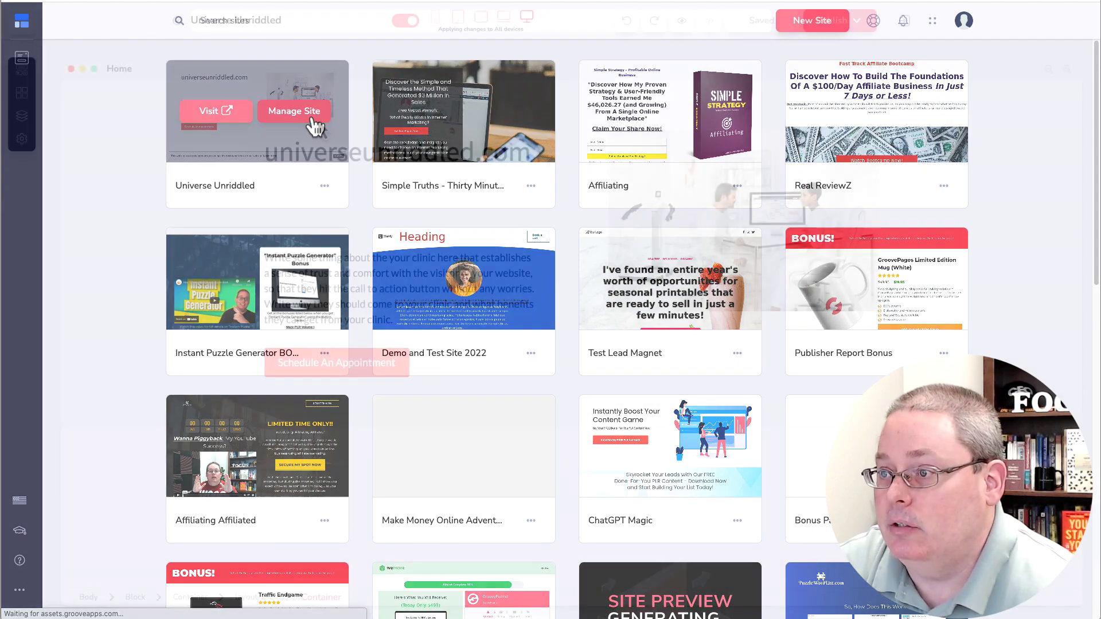
pyautogui.click(21, 117)
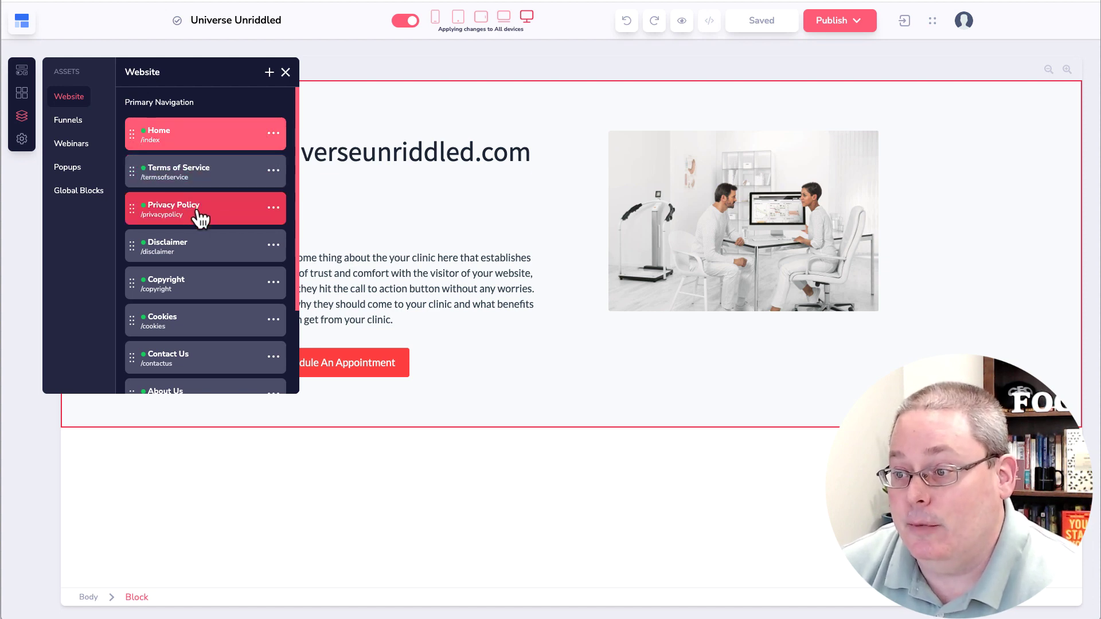
# Review the site's hosting options in the publish settings and visit the published current page
pyautogui.click(858, 30)
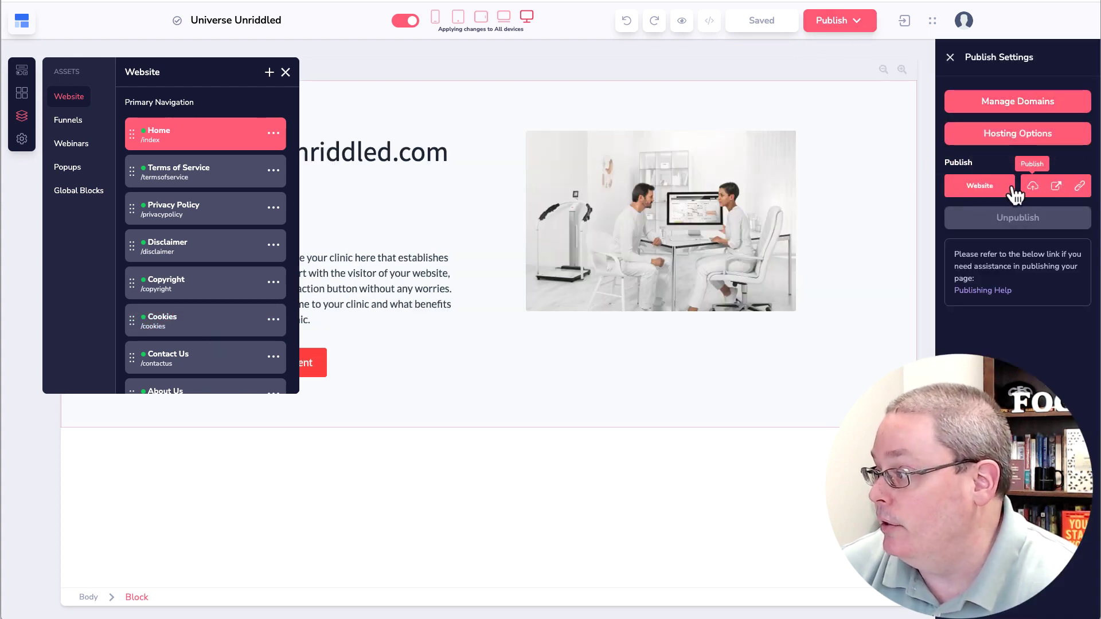
pyautogui.click(1008, 141)
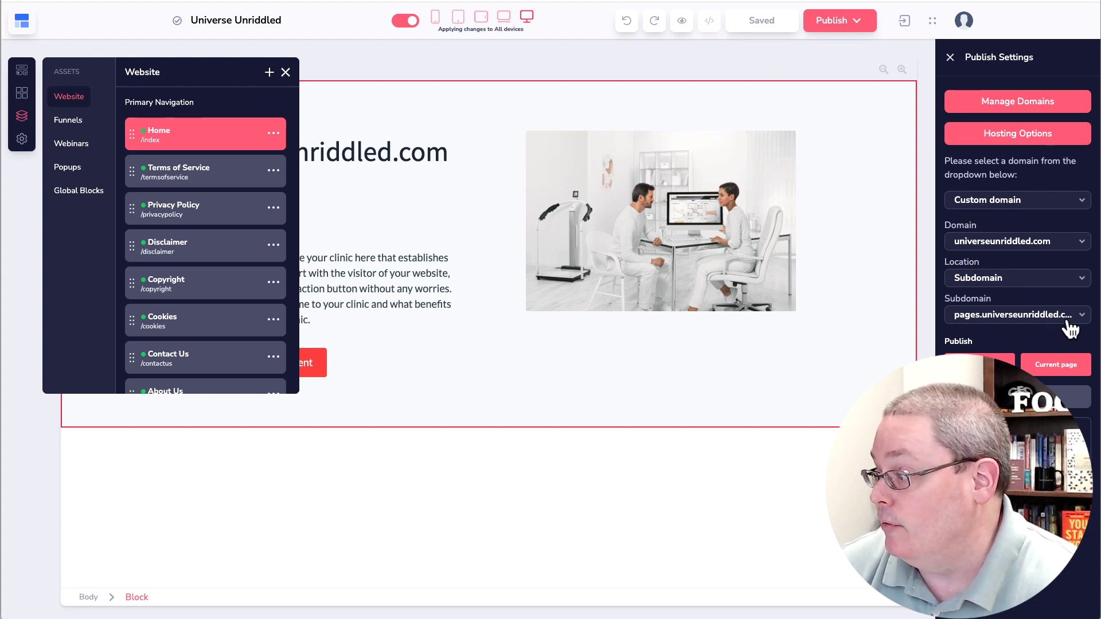
pyautogui.moveTo(1060, 370)
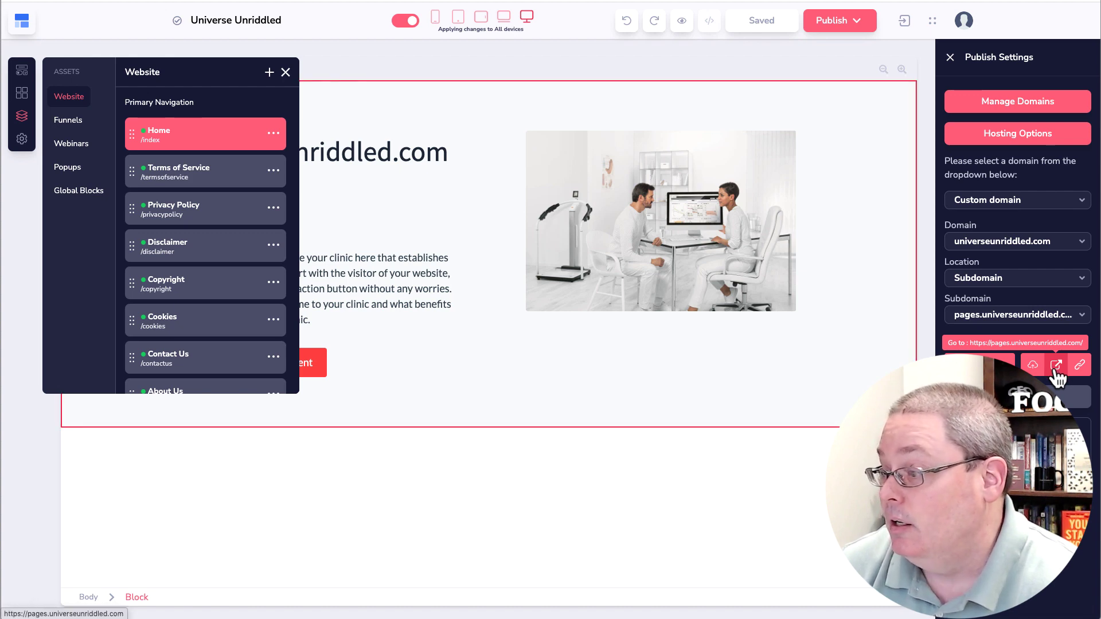
pyautogui.click(1056, 367)
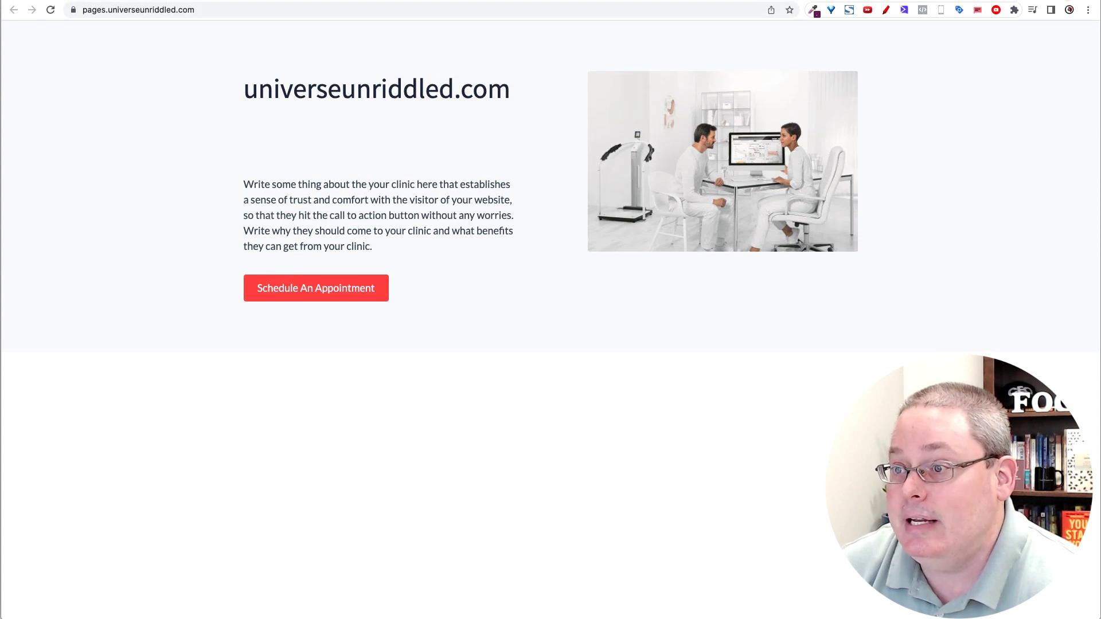
# Load the published page at pages.universeunriddled.com/index
pyautogui.click(218, 10)
pyautogui.click(222, 10)
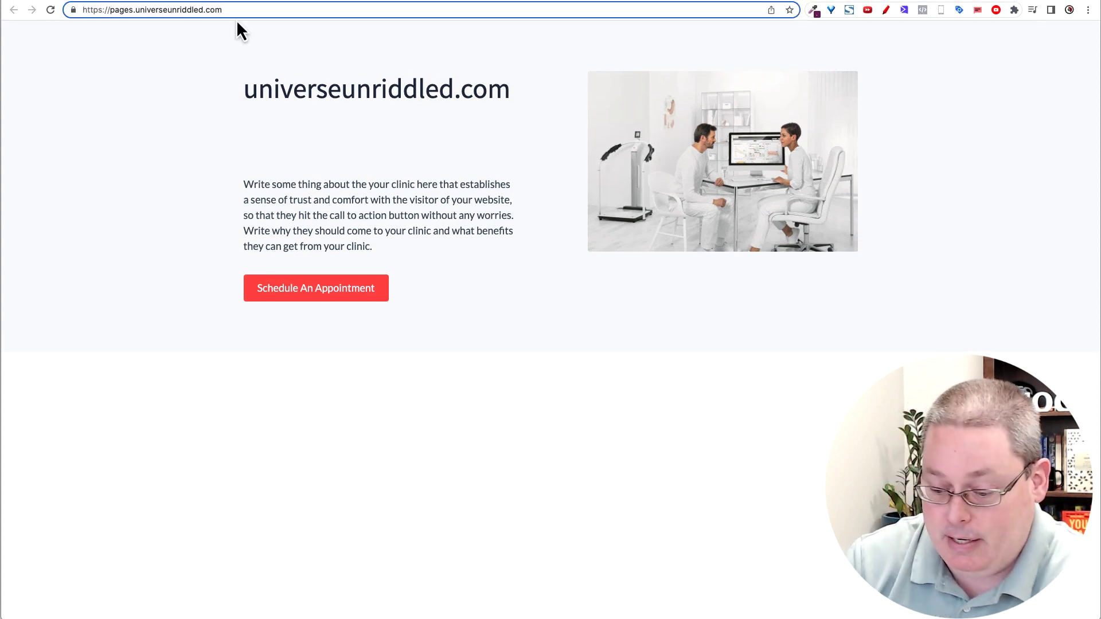
pyautogui.write('/index')
pyautogui.press('Return')
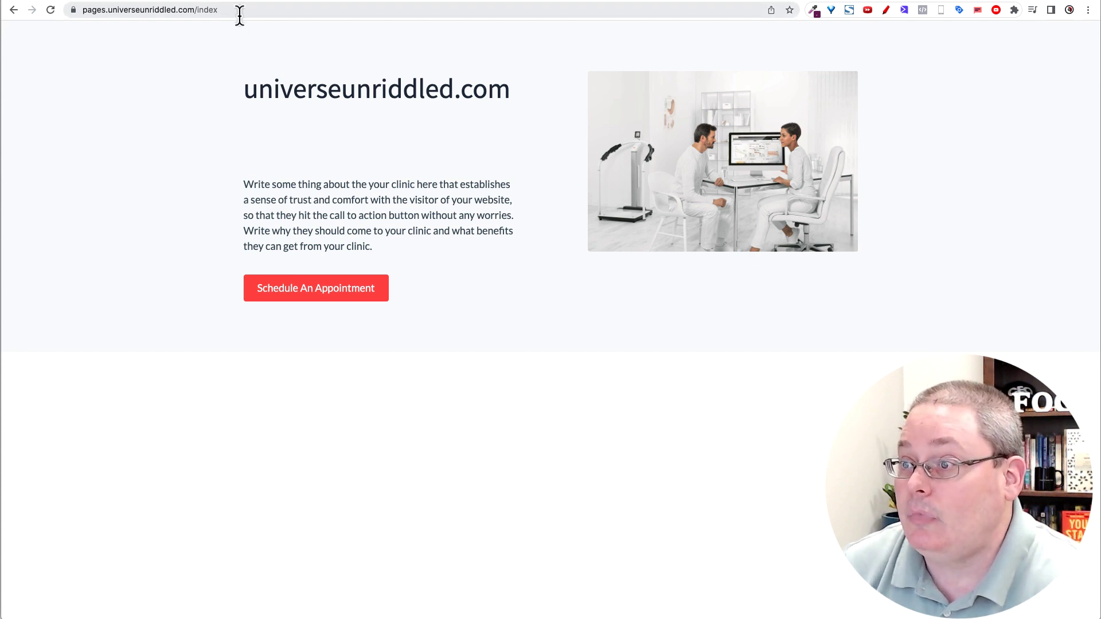
# Extend the page address to pages.universeunriddled.com/index.html, load it and select the full address
pyautogui.click(241, 13)
pyautogui.doubleClick(243, 12)
pyautogui.click(244, 13)
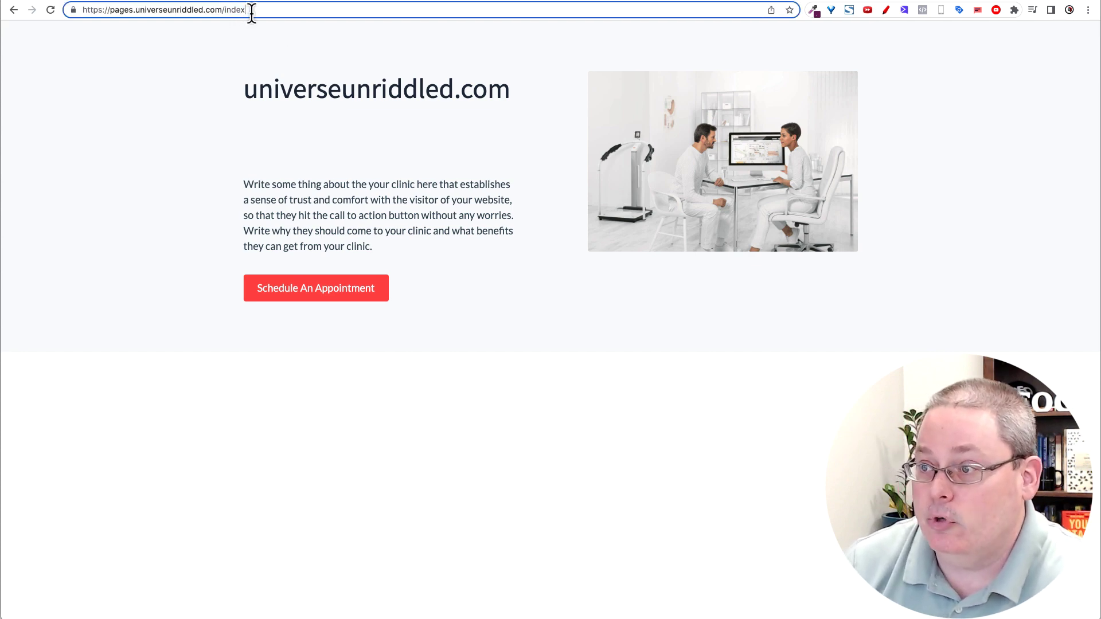
pyautogui.write('.htm')
pyautogui.write('l')
pyautogui.press('Return')
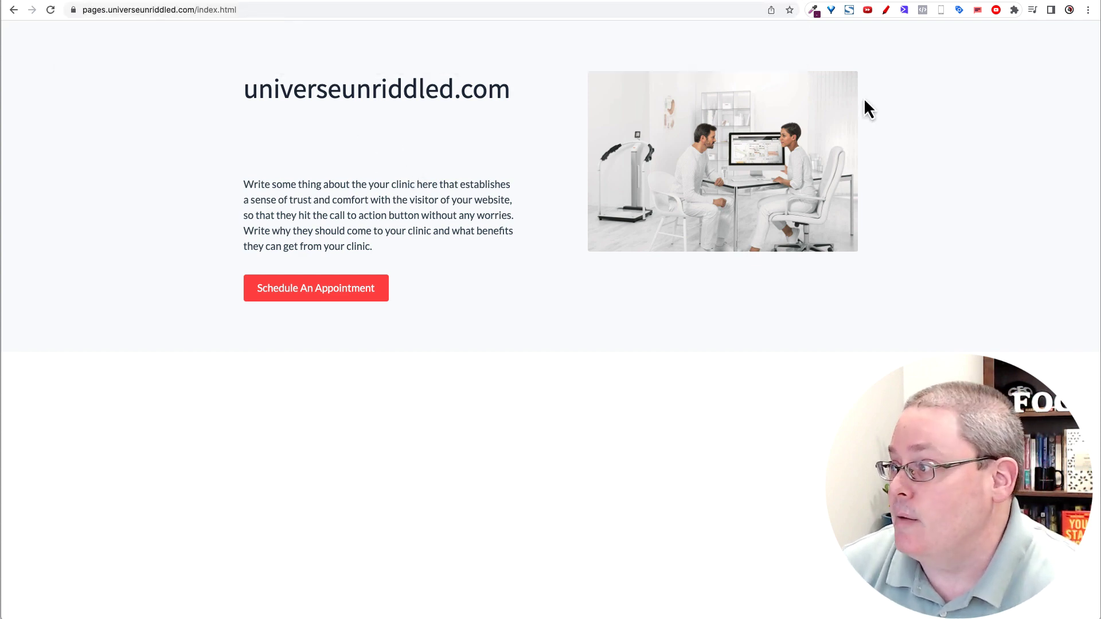
pyautogui.click(264, 10)
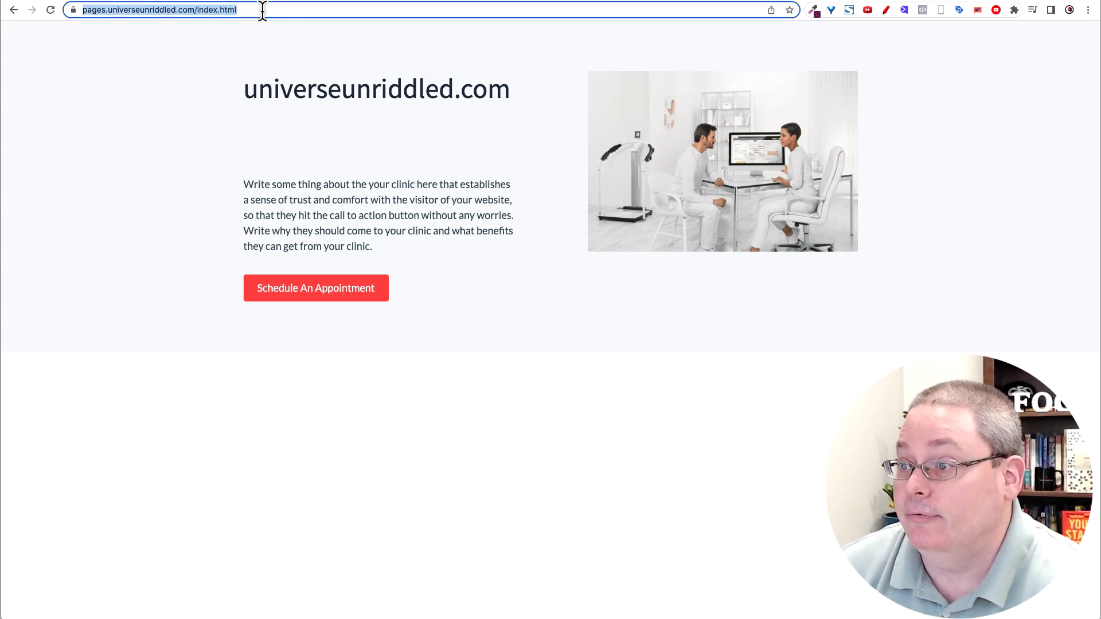
# Return to the GroovePages builder and examine the Home page's SEO indexing setting and its explanation
pyautogui.click(910, 2)
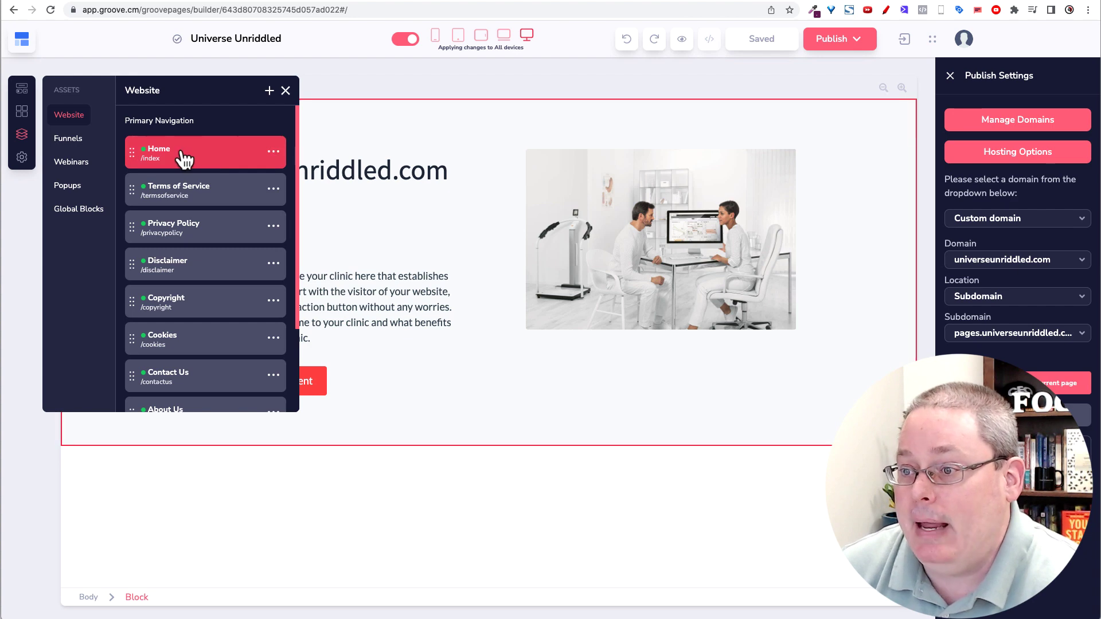
pyautogui.click(21, 160)
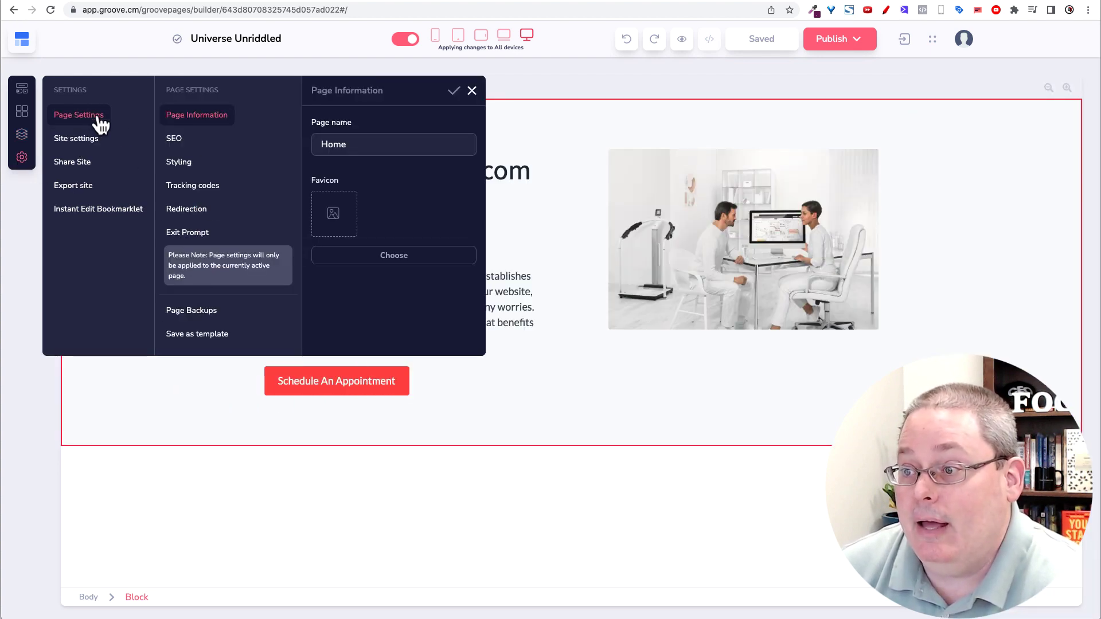
pyautogui.click(179, 143)
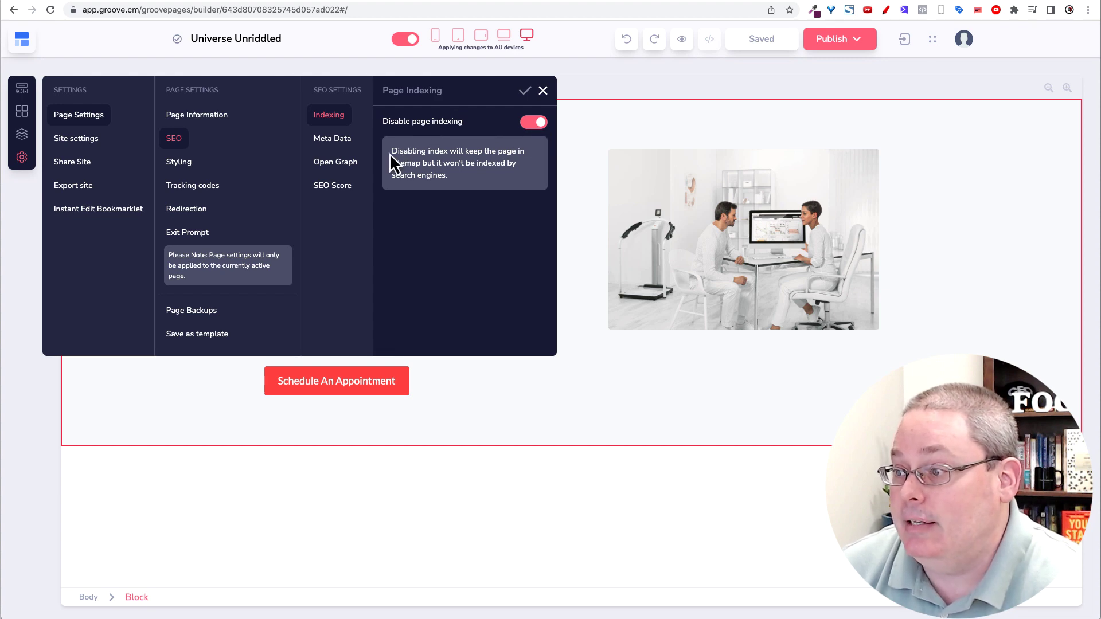
pyautogui.moveTo(390, 150); pyautogui.dragTo(459, 182)
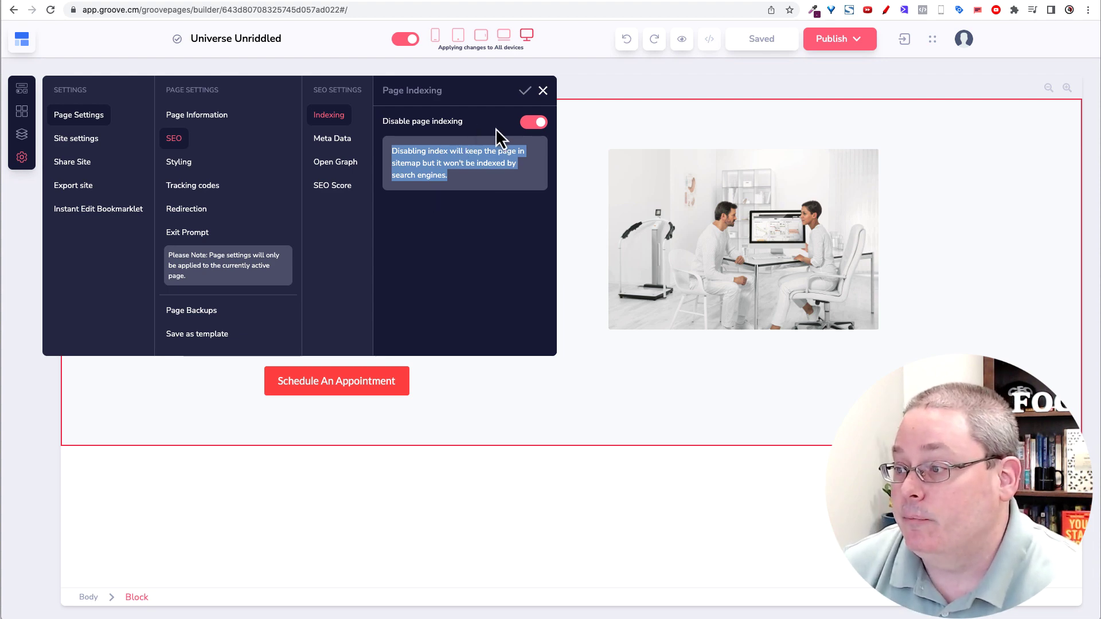
pyautogui.click(557, 130)
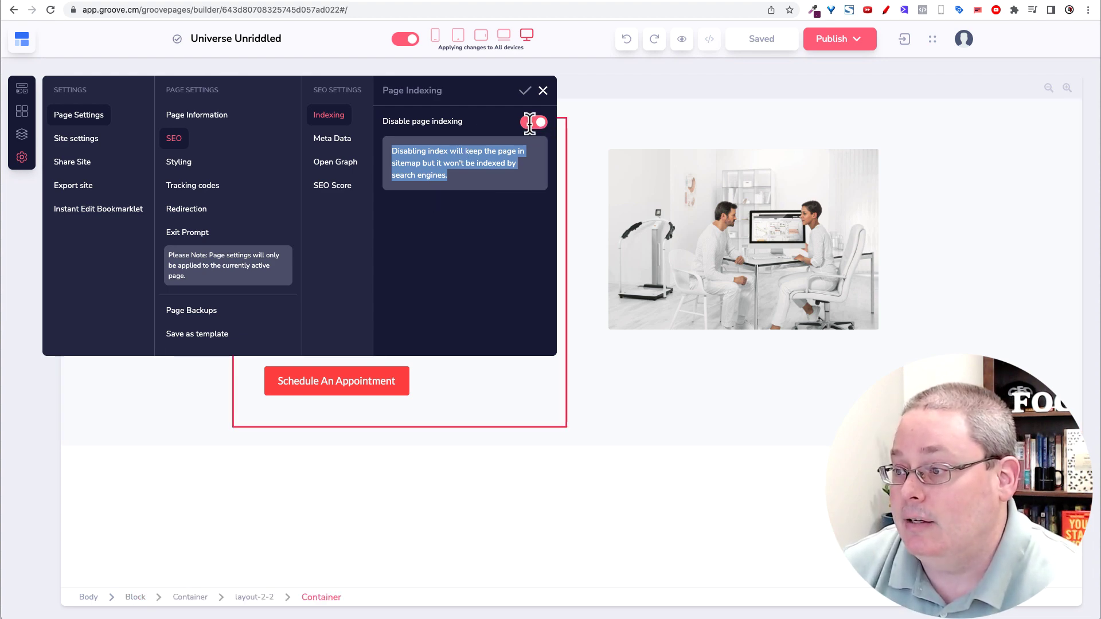
# Open the Terms of Service page in the builder and check its SEO indexing setting
pyautogui.click(21, 148)
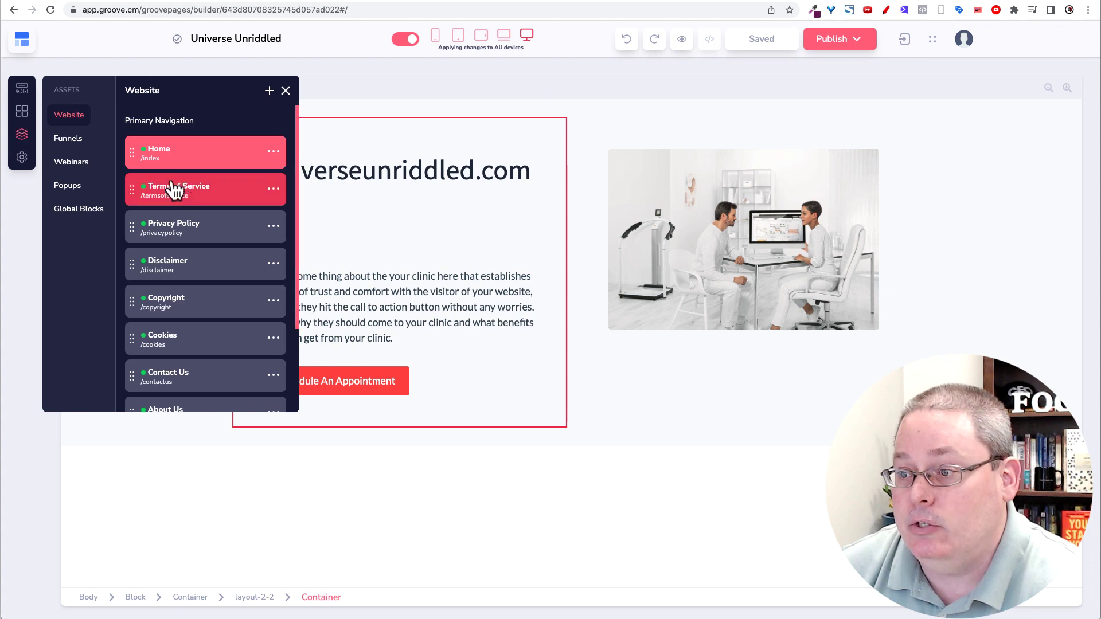
pyautogui.click(192, 202)
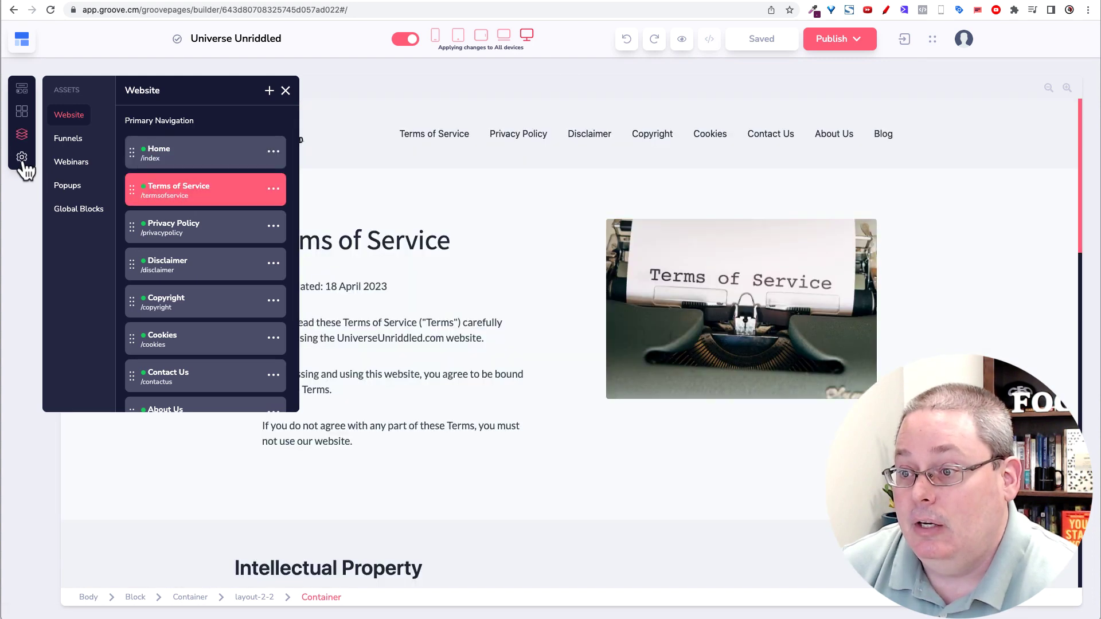
pyautogui.click(21, 158)
pyautogui.click(176, 142)
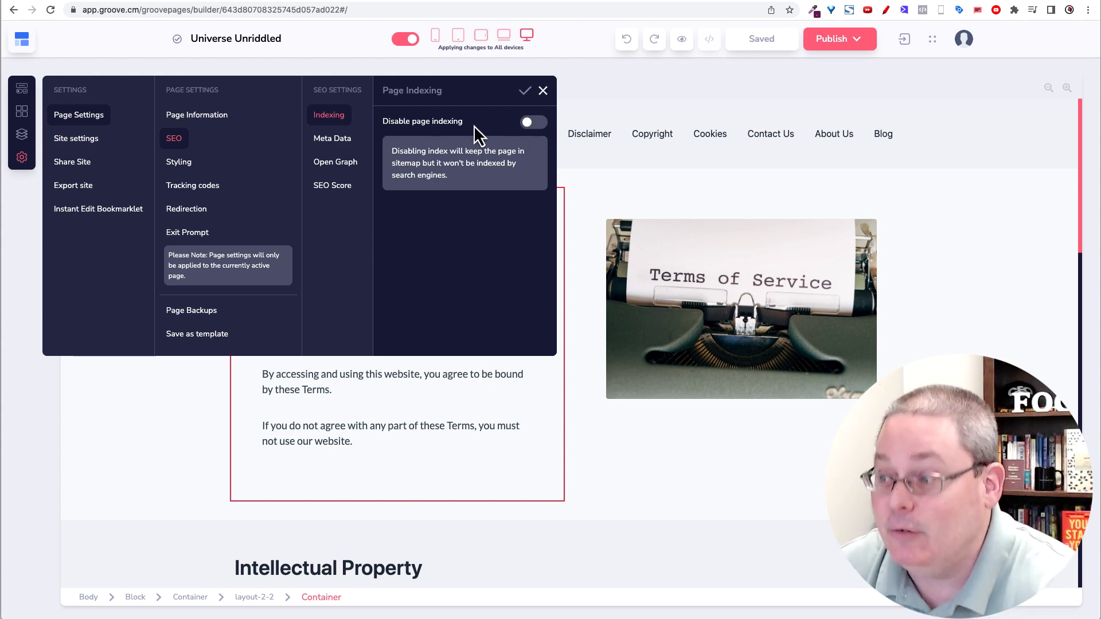
# Open the site's published sitemap.xml from the site-wide SEO settings and copy its full address
pyautogui.click(74, 141)
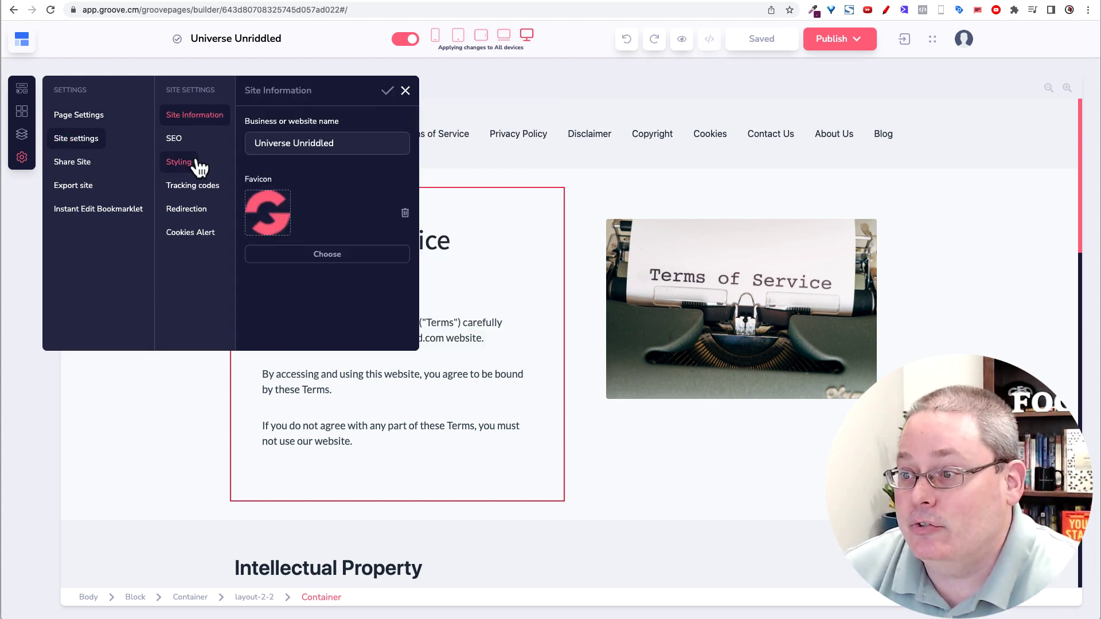
pyautogui.click(181, 144)
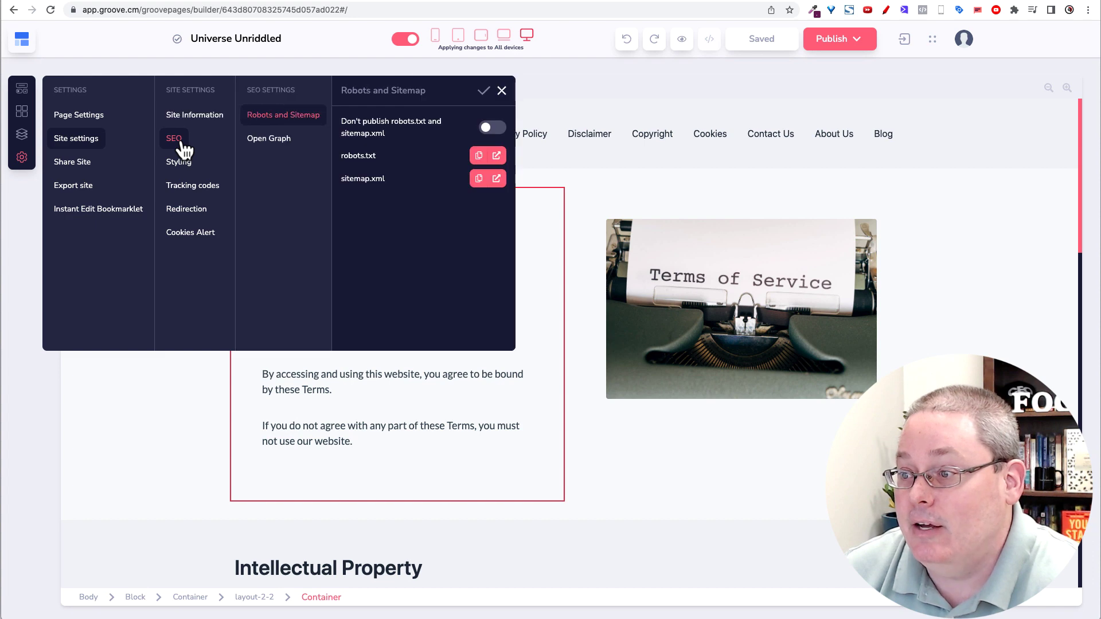
pyautogui.click(497, 180)
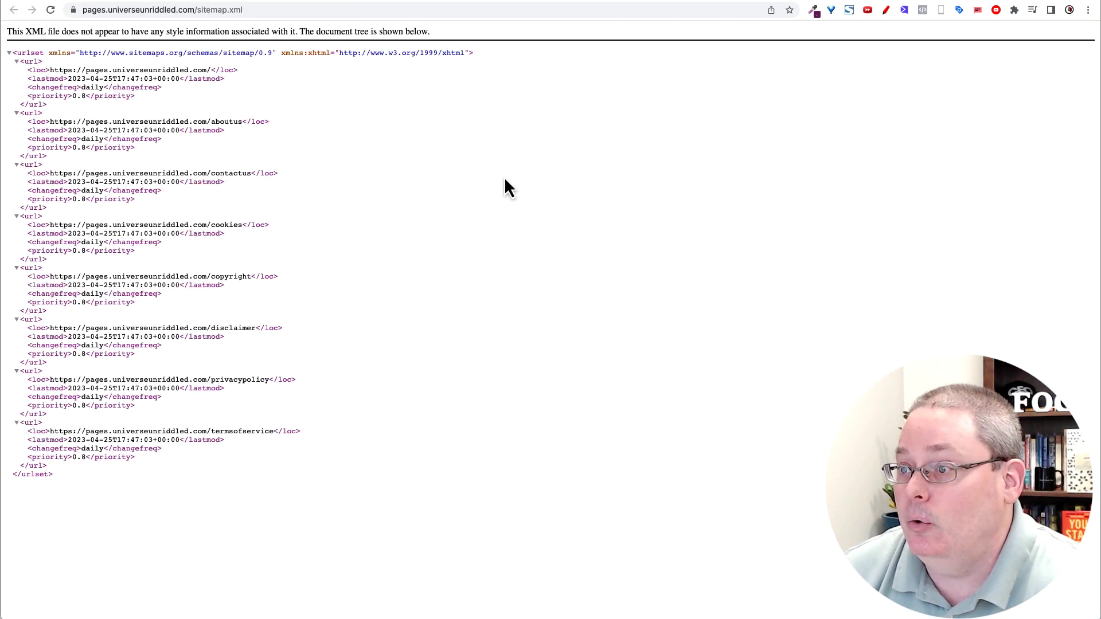
pyautogui.click(259, 11)
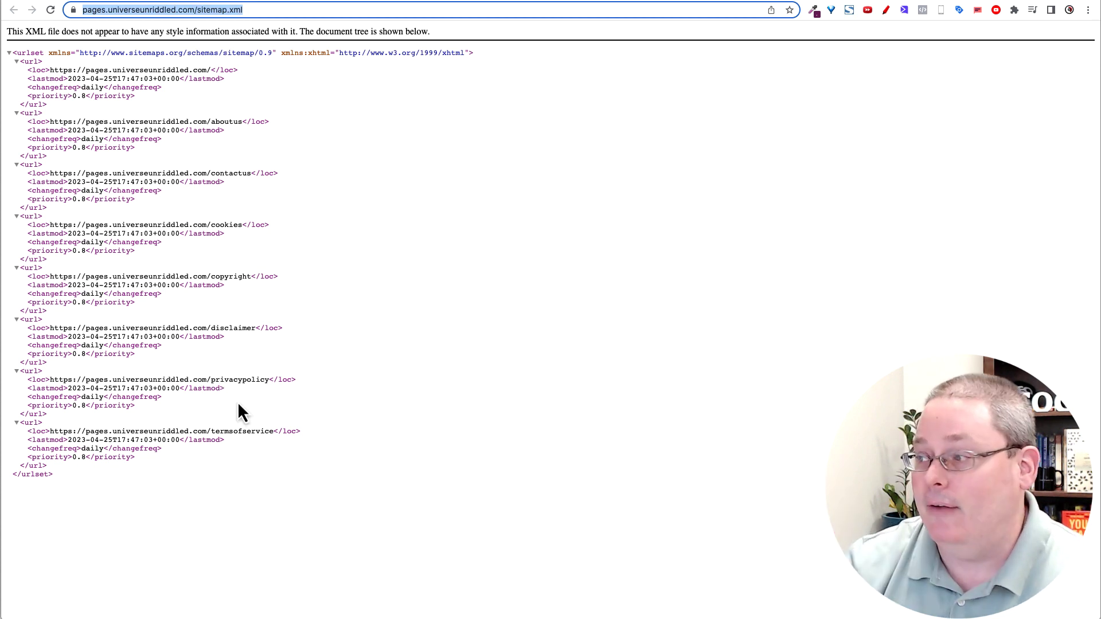
pyautogui.rightClick(198, 11)
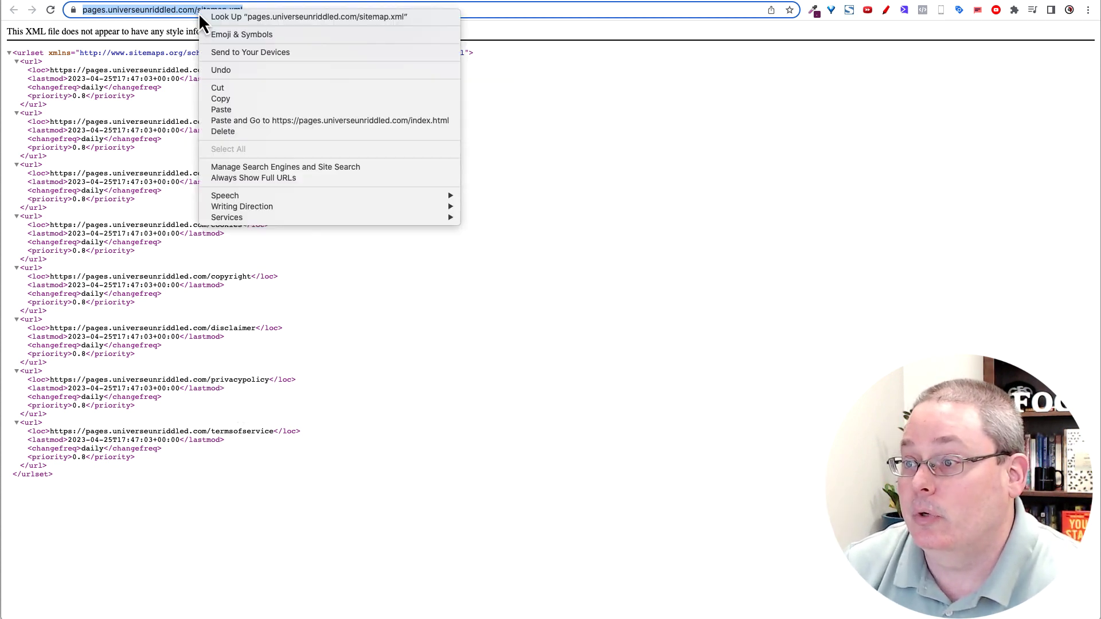
pyautogui.click(229, 99)
pyautogui.press('super+Tab')
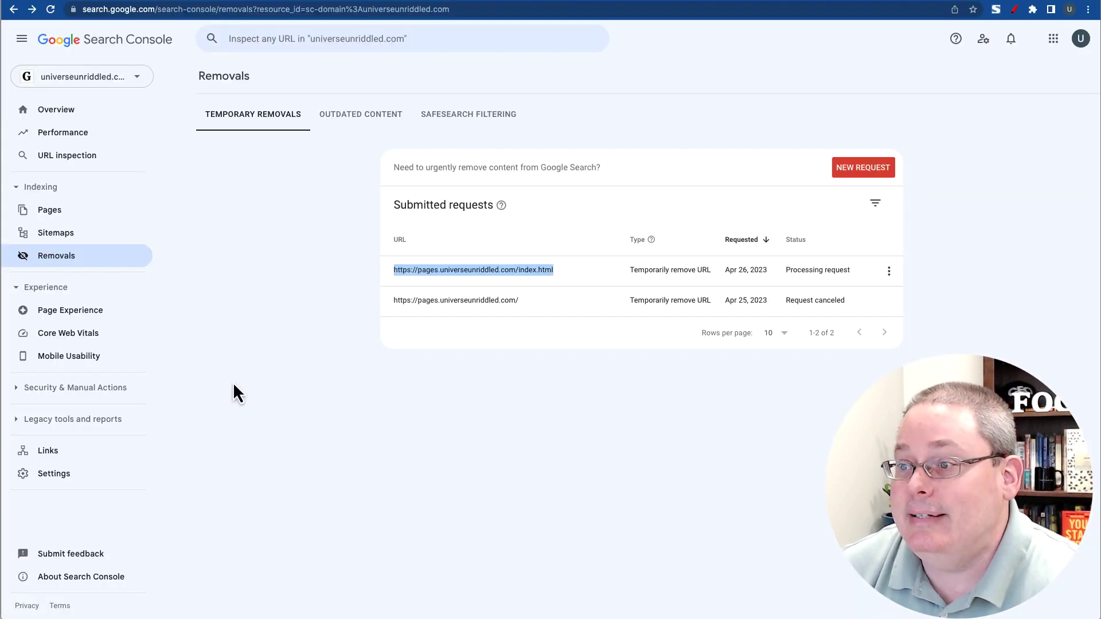
pyautogui.click(71, 235)
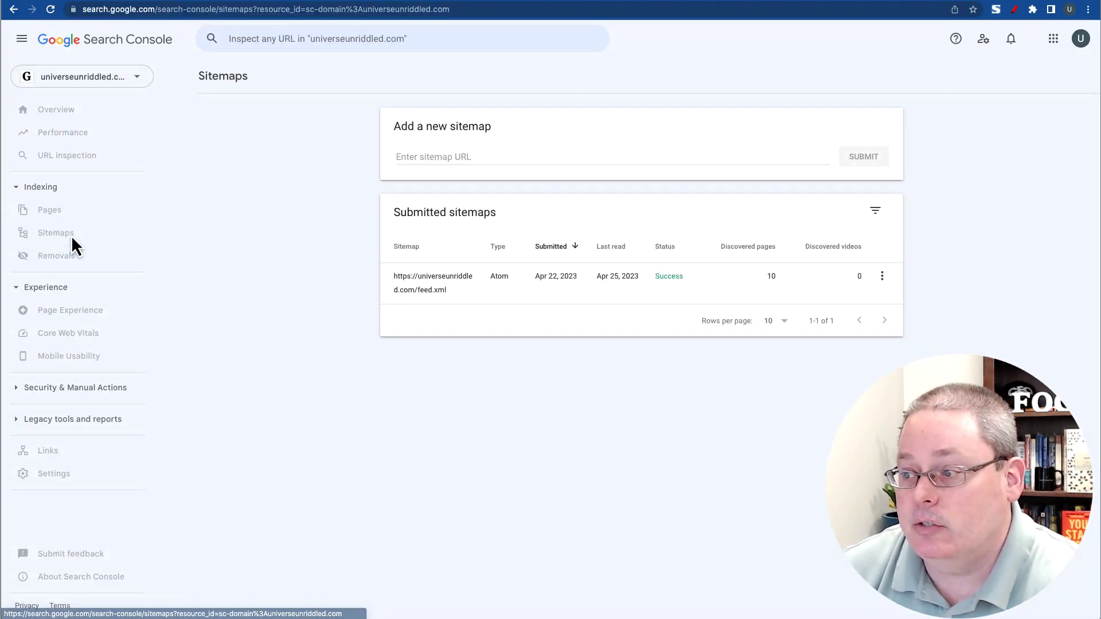
pyautogui.press('super+v')
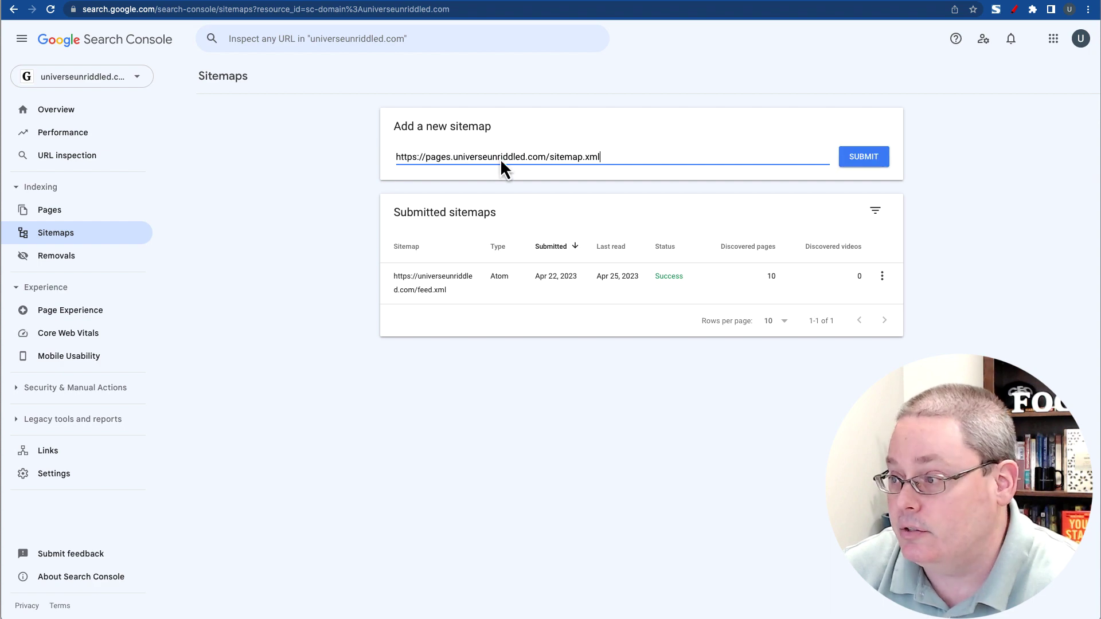
pyautogui.click(853, 166)
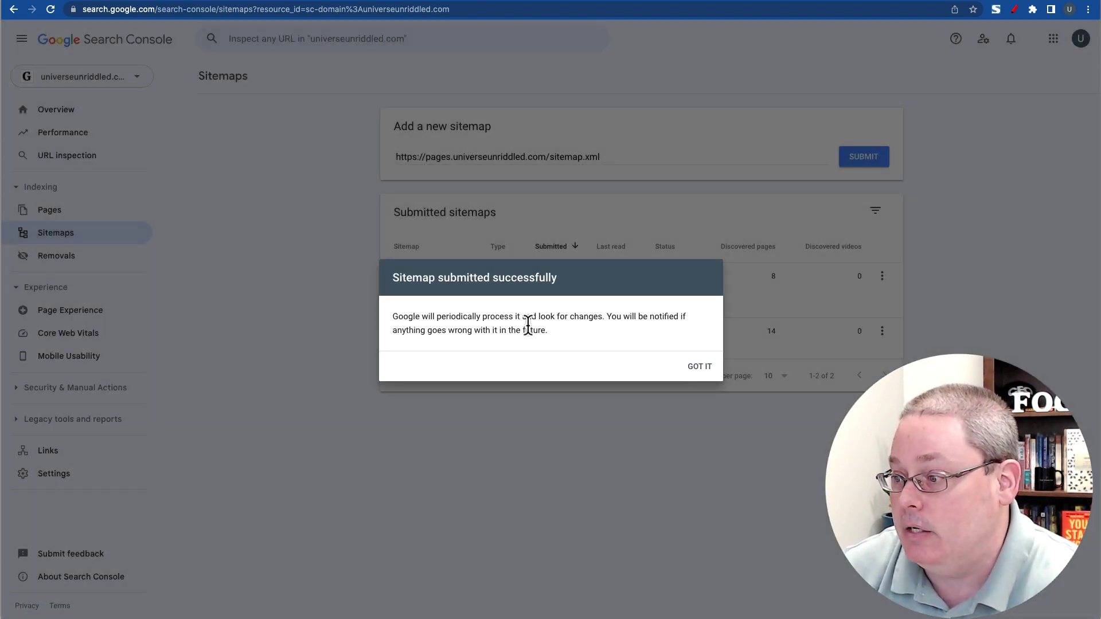
pyautogui.click(706, 367)
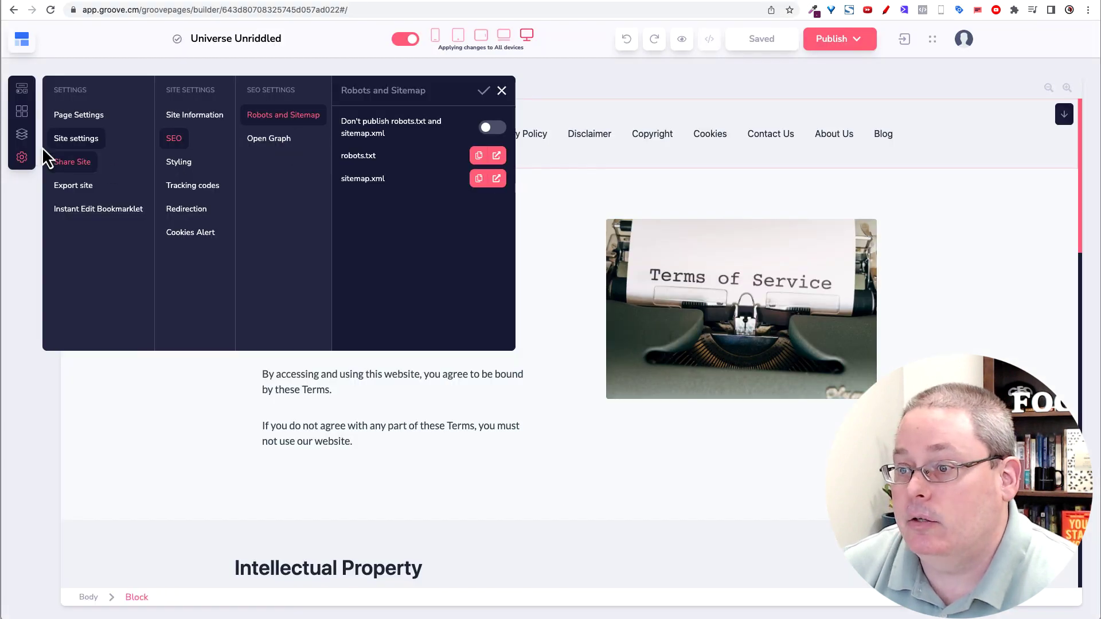
# Return to the GroovePages builder and look through the site's list of website pages
pyautogui.click(22, 136)
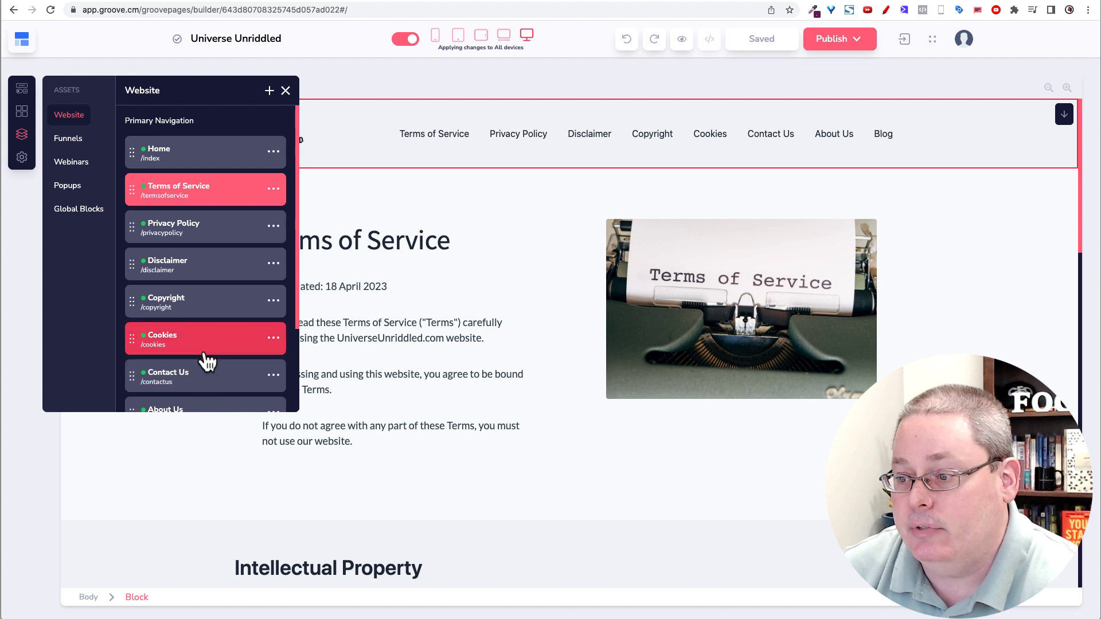
pyautogui.scroll(-3, 212, 355)
pyautogui.scroll(3, 205, 286)
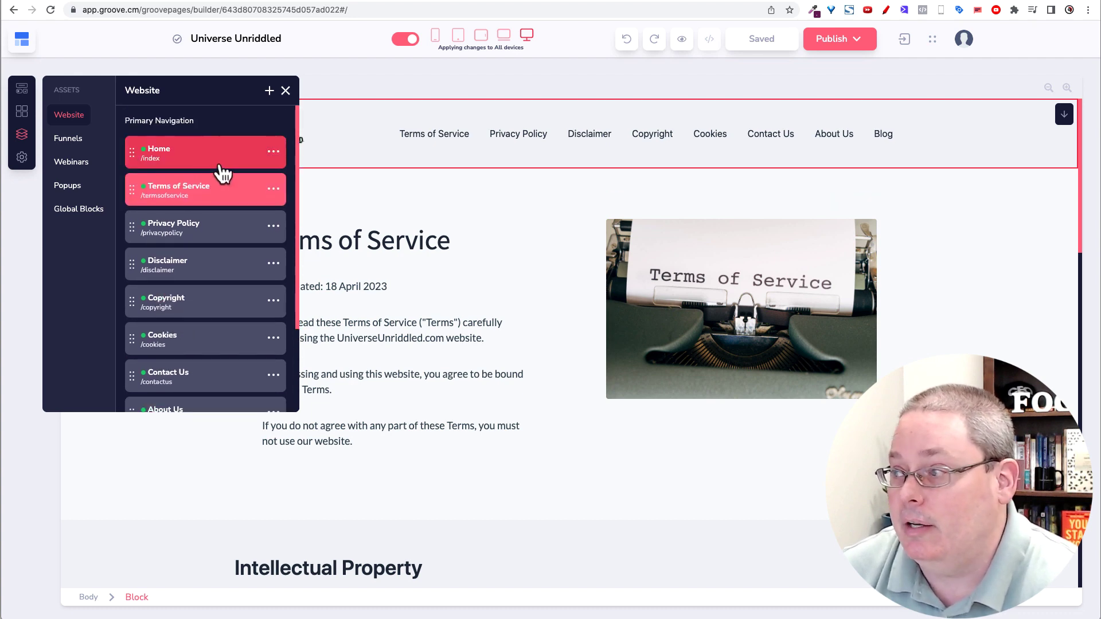
# Reopen the published sitemap.xml from the site-wide SEO settings, examine the root page's entry, and close the file and settings
pyautogui.click(23, 158)
pyautogui.click(91, 142)
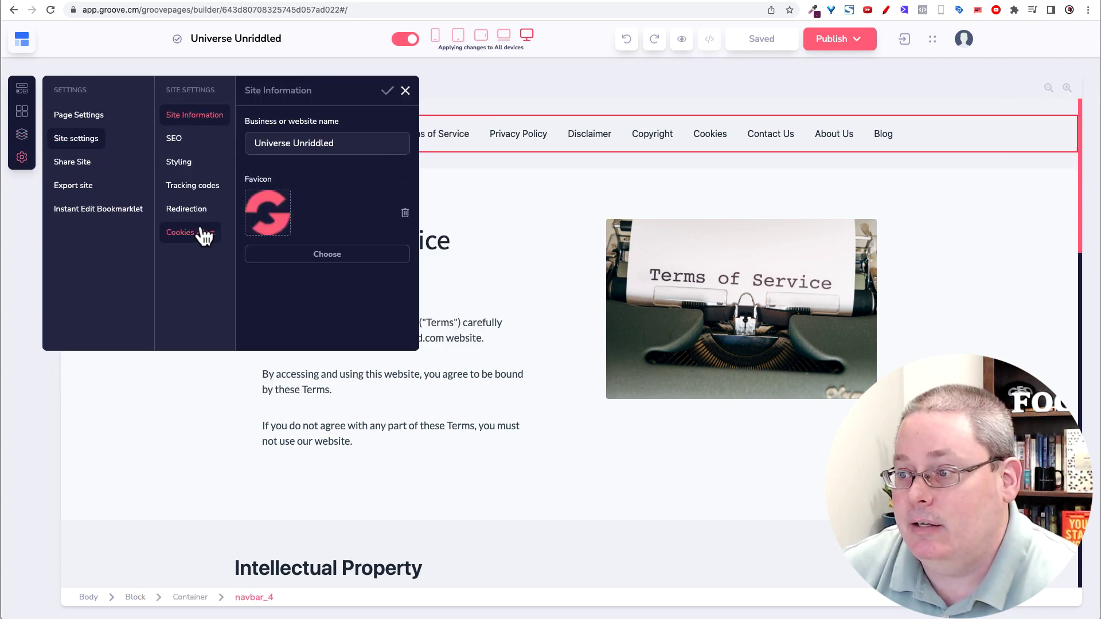
pyautogui.click(177, 139)
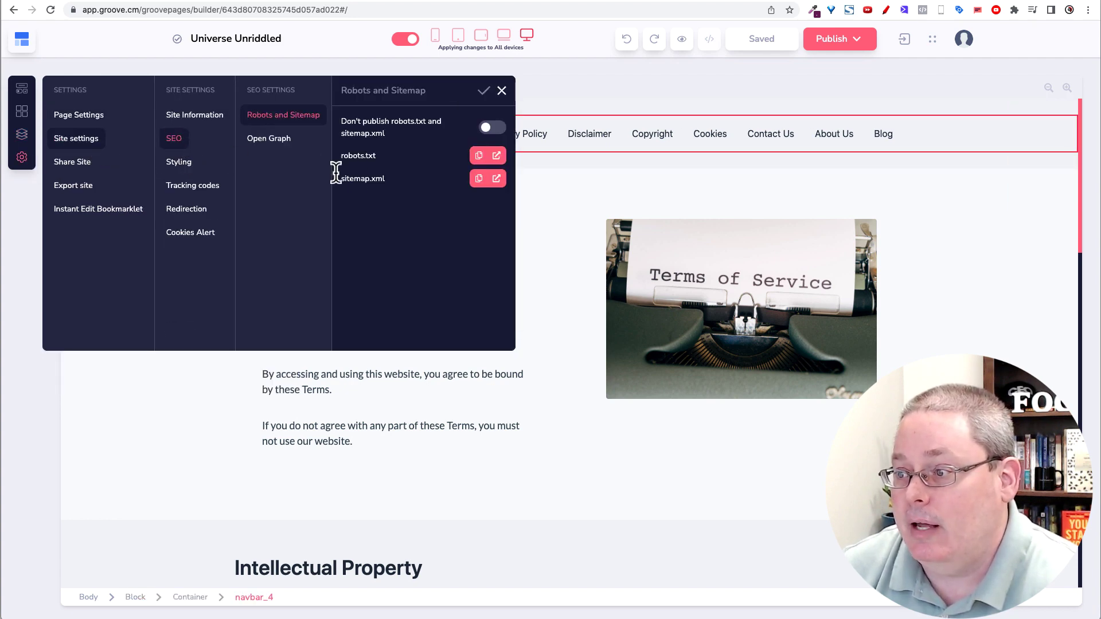
pyautogui.click(498, 178)
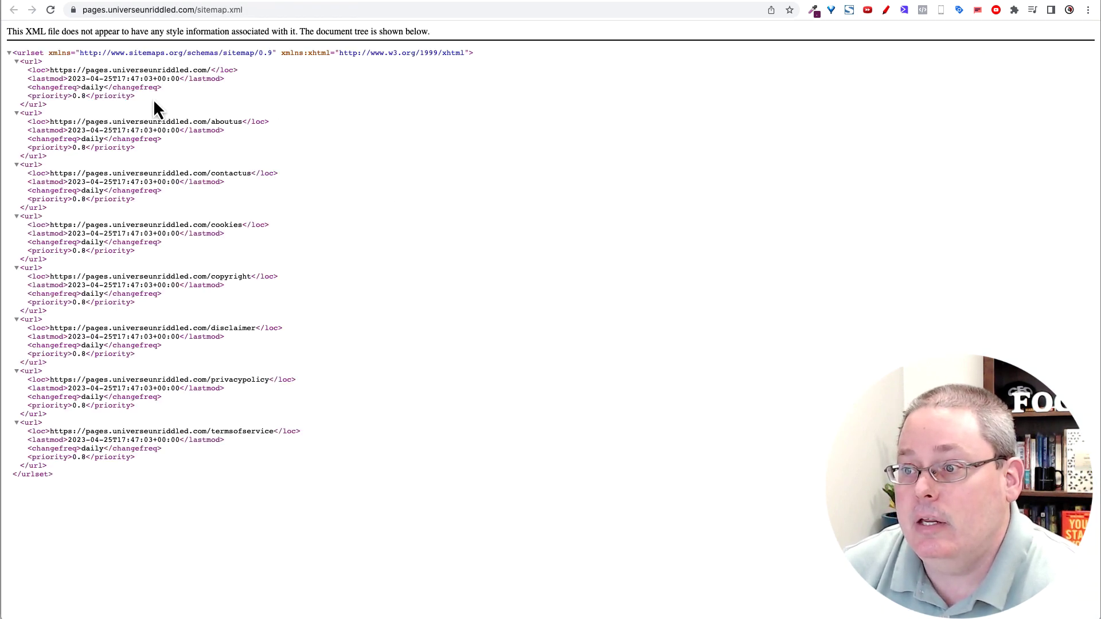
pyautogui.moveTo(135, 96); pyautogui.dragTo(23, 73)
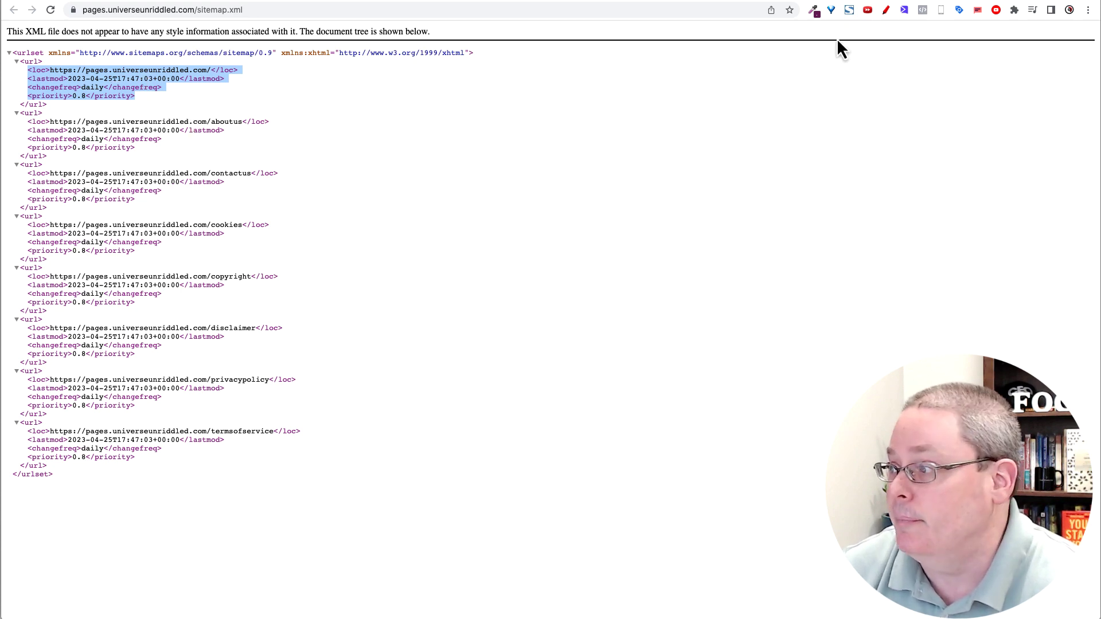
pyautogui.press('super+w')
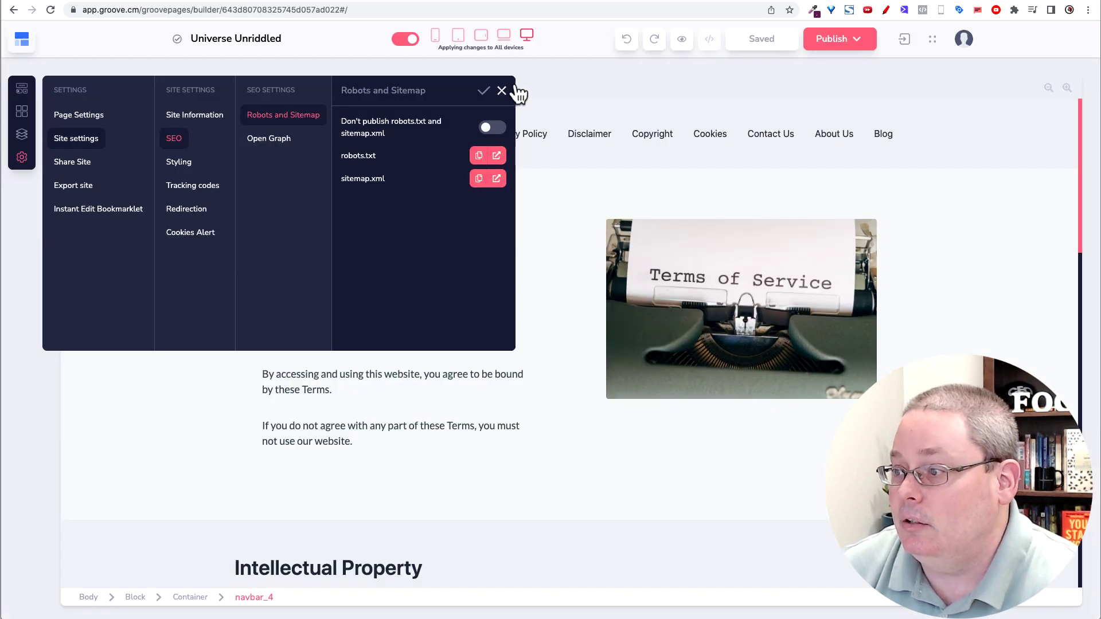
pyautogui.click(502, 91)
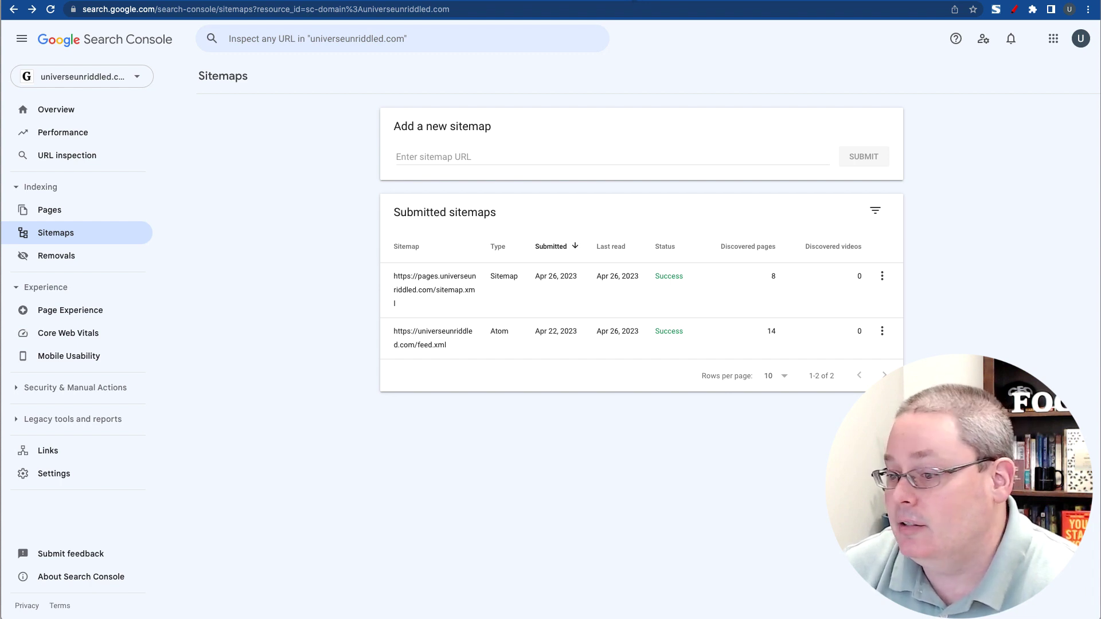
# Return to Google Search Console and review the page indexing report, including the reasons pages aren't indexed
pyautogui.click(60, 213)
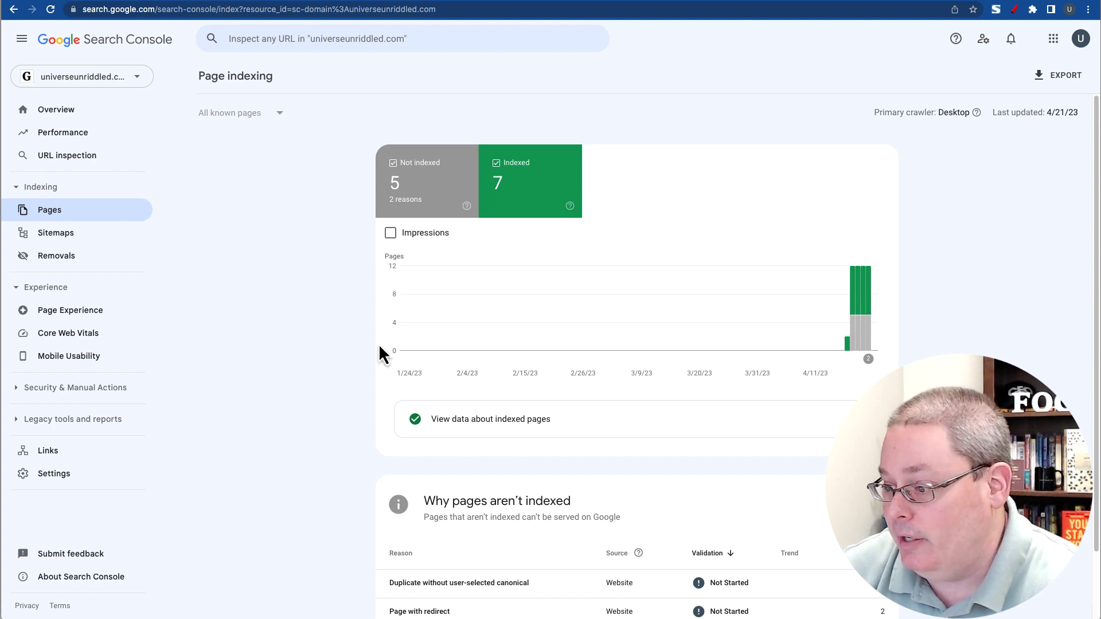
pyautogui.scroll(-2, 378, 343)
pyautogui.scroll(2, 369, 356)
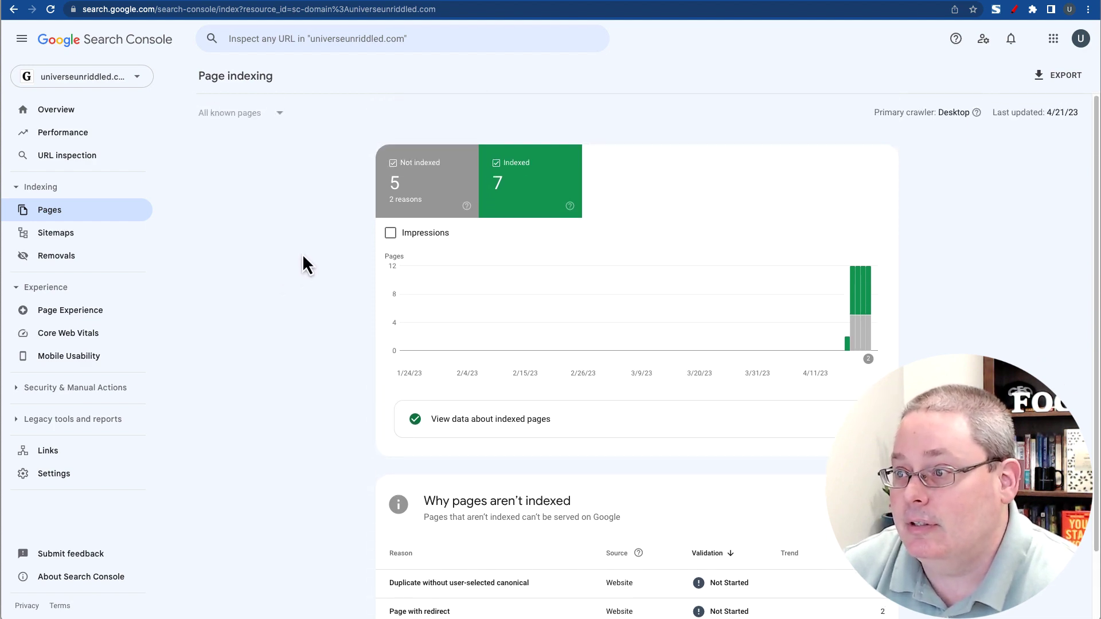
# Open the Universe Unriddled Blog Post Tracker spreadsheet and check the writer and Amazon entries for the astronomy books for beginners post
pyautogui.click(345, 1)
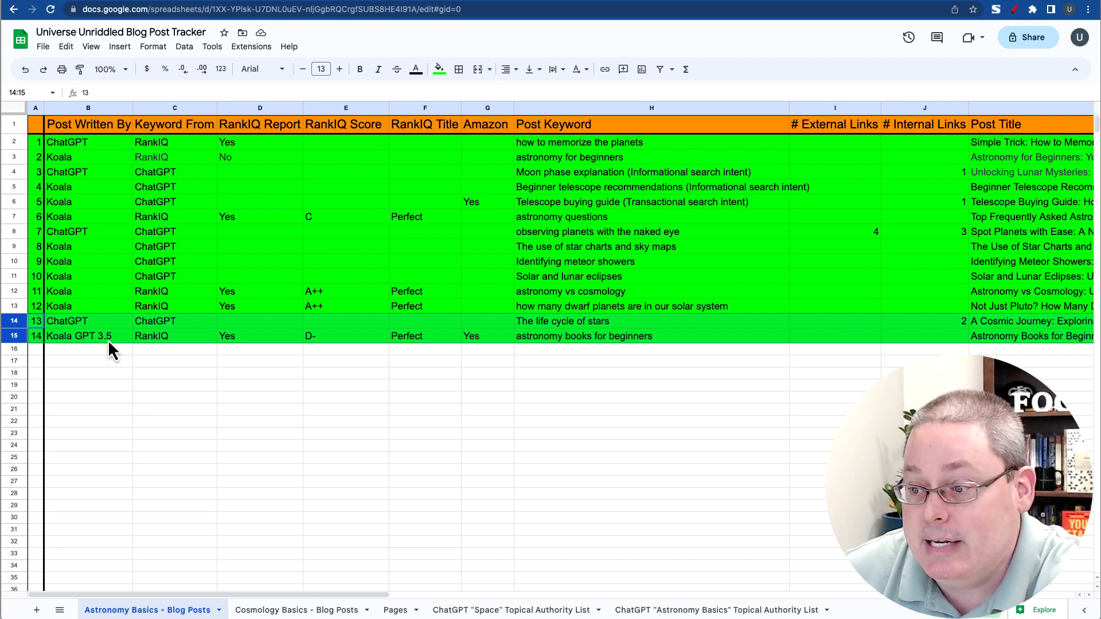
pyautogui.click(73, 340)
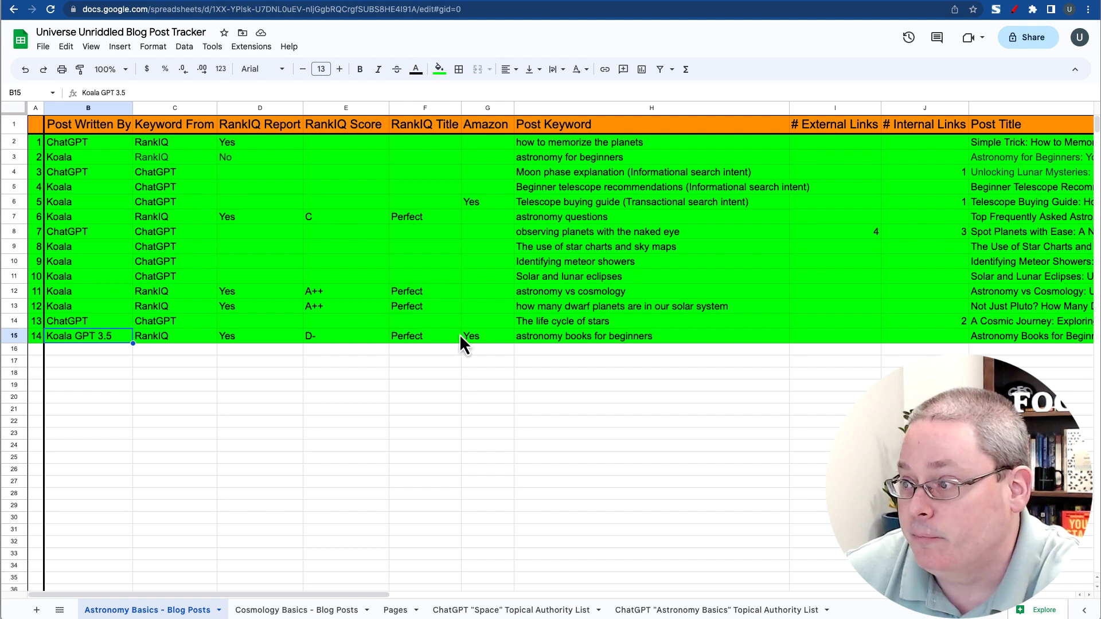
pyautogui.click(490, 338)
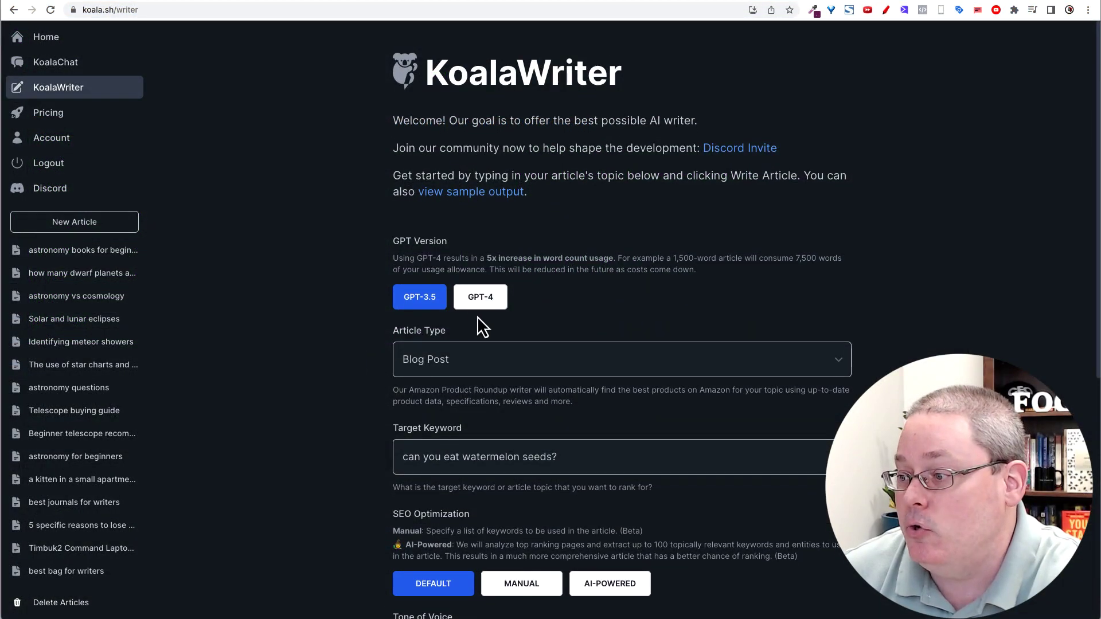
# In KoalaWriter, set the GPT version to GPT-4 and the article type to Amazon Product Roundup
pyautogui.click(480, 295)
pyautogui.click(423, 306)
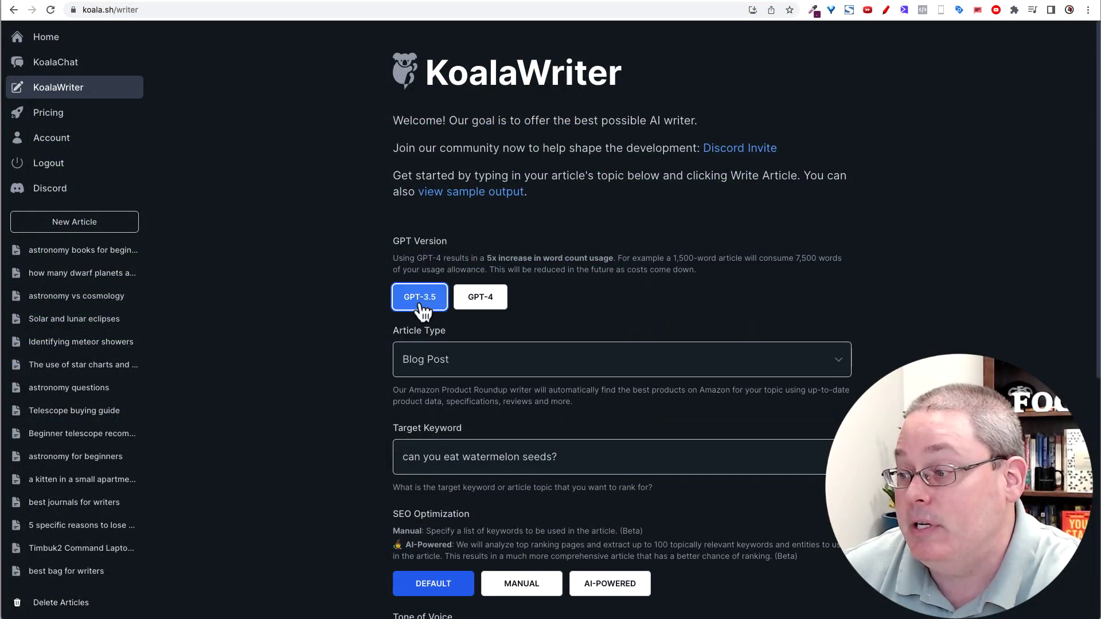
pyautogui.click(478, 297)
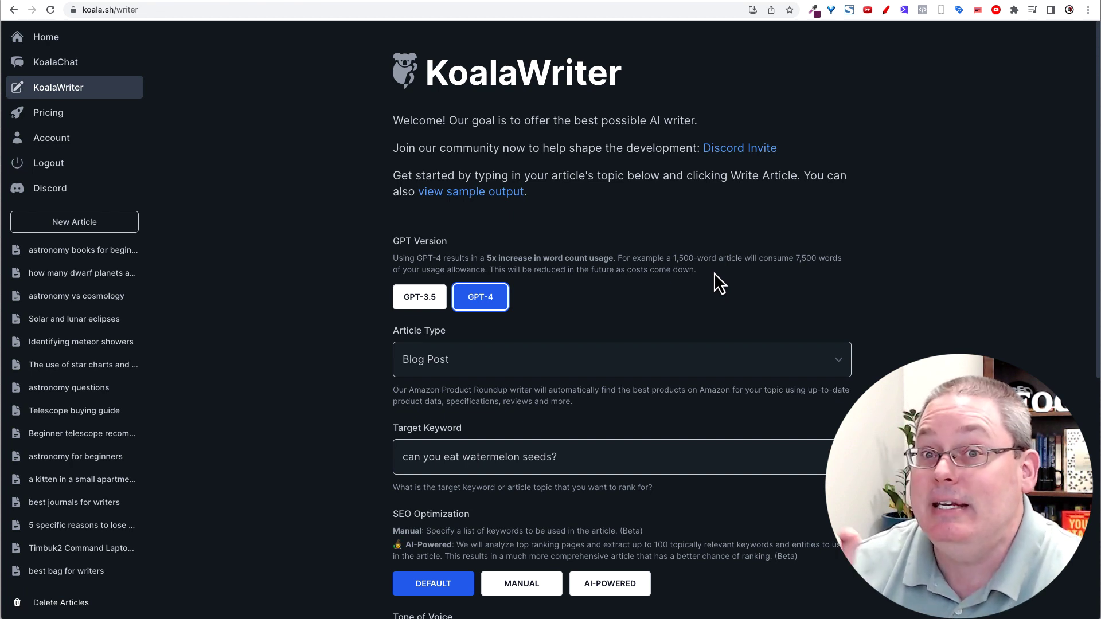
pyautogui.moveTo(697, 269); pyautogui.dragTo(392, 258)
pyautogui.click(368, 338)
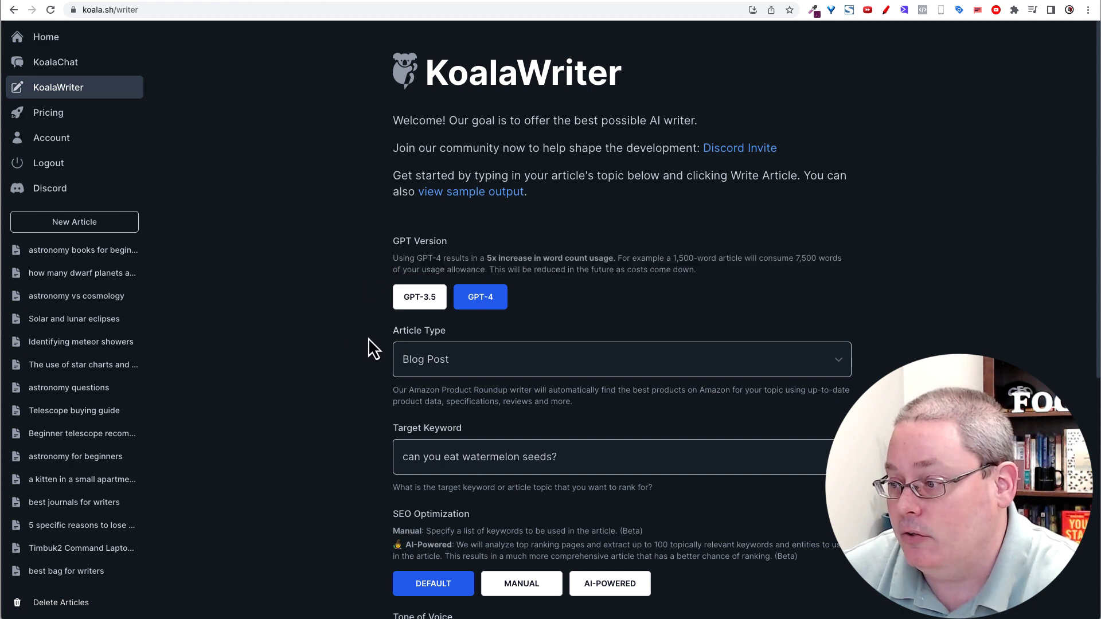
pyautogui.click(430, 361)
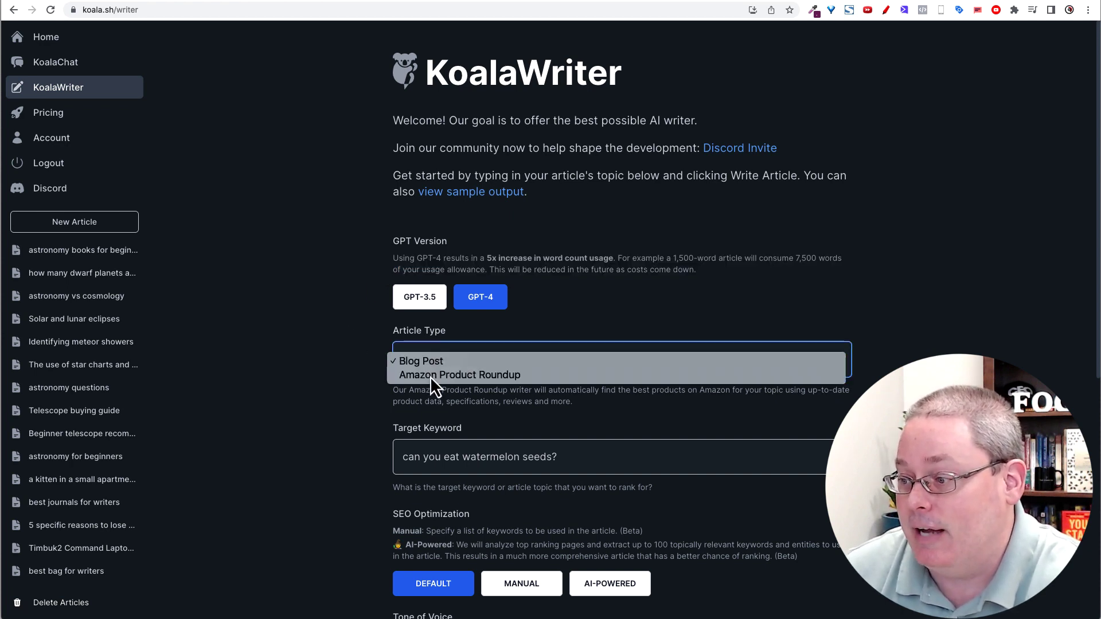
pyautogui.click(430, 376)
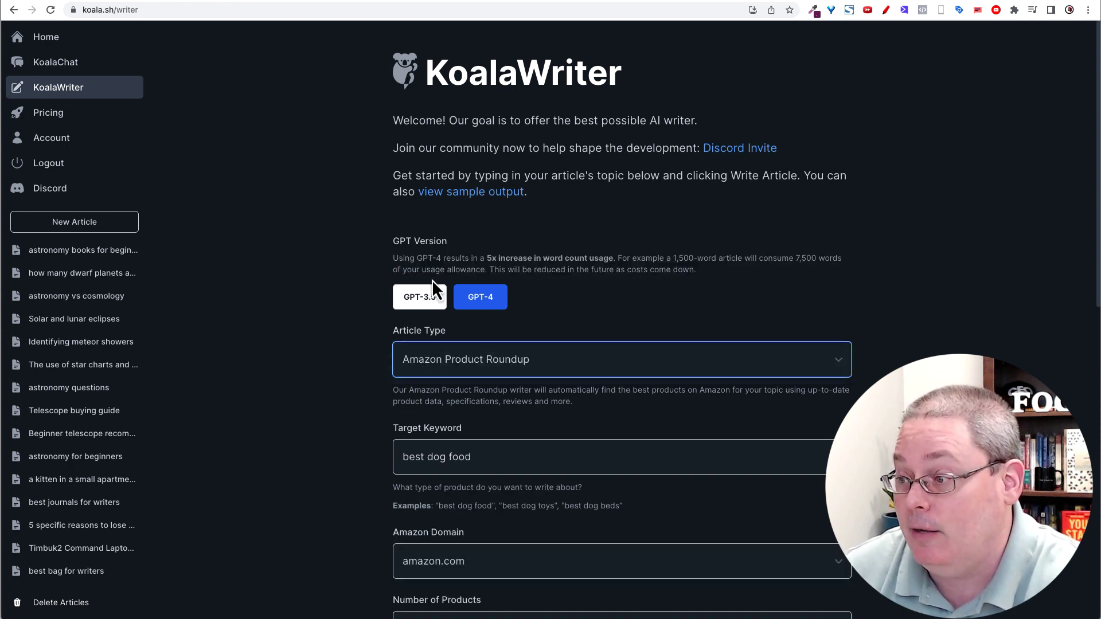
# Review the Amazon Product Roundup options and check the account's current word usage against its allowance
pyautogui.scroll(-10, 363, 361)
pyautogui.scroll(-2, 362, 360)
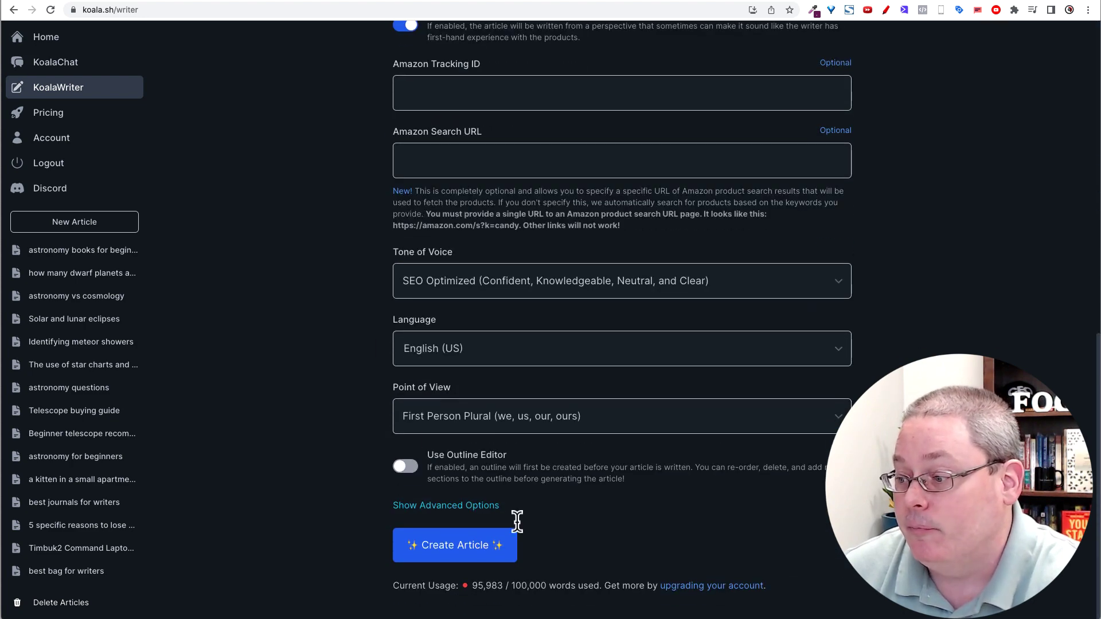
pyautogui.moveTo(474, 586); pyautogui.dragTo(546, 589)
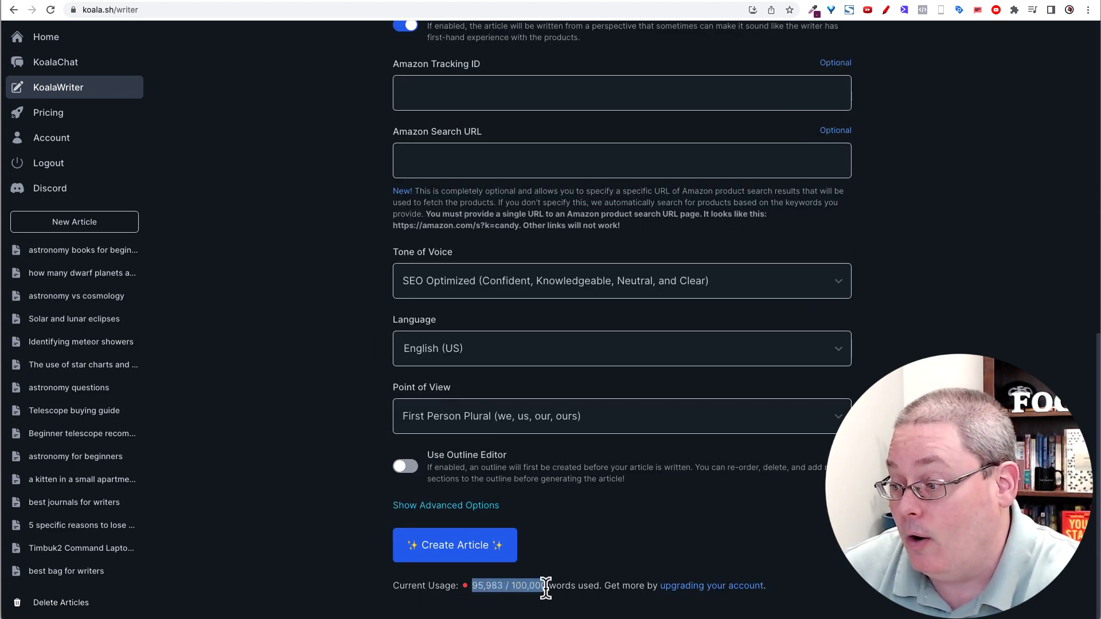
pyautogui.click(564, 615)
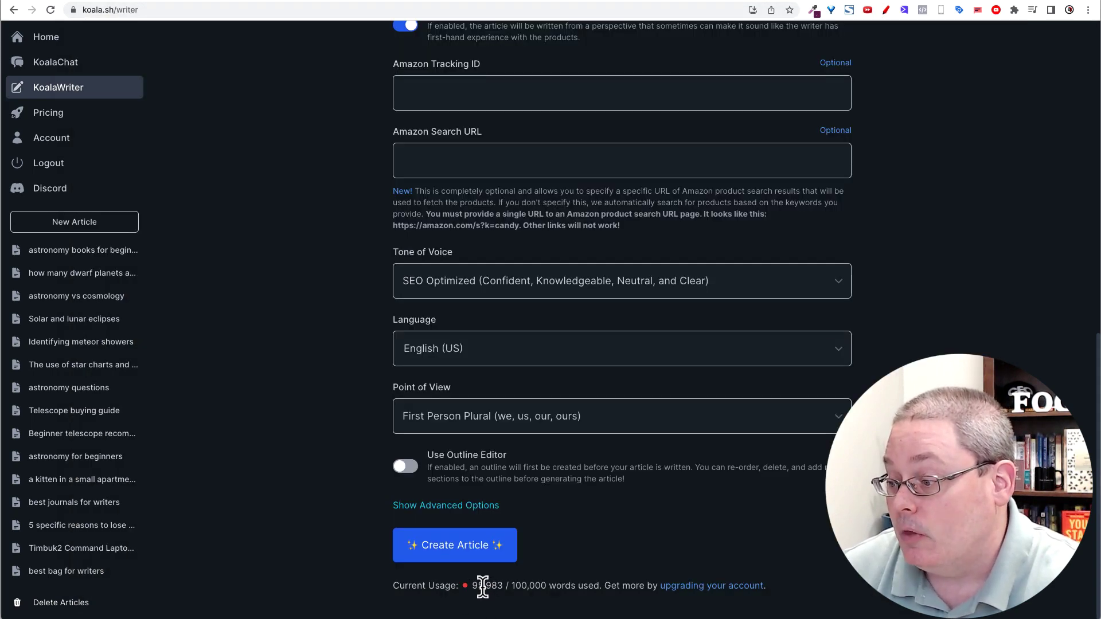
pyautogui.moveTo(478, 586)
pyautogui.mouseDown()
pyautogui.moveTo(504, 586)
pyautogui.moveTo(472, 586)
pyautogui.mouseUp()
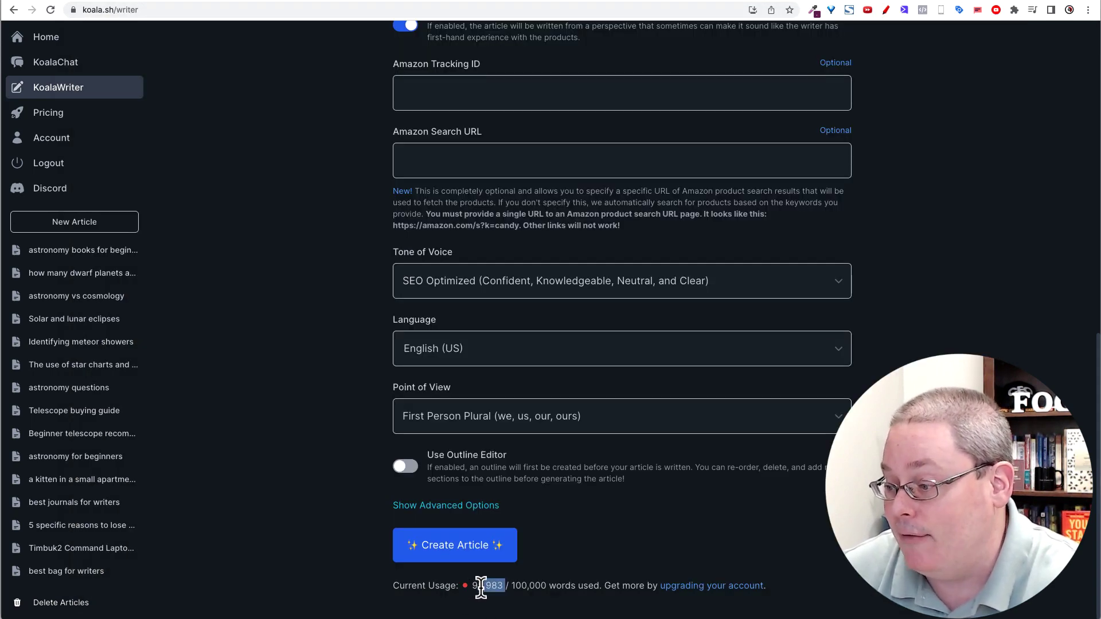
pyautogui.scroll(10, 347, 415)
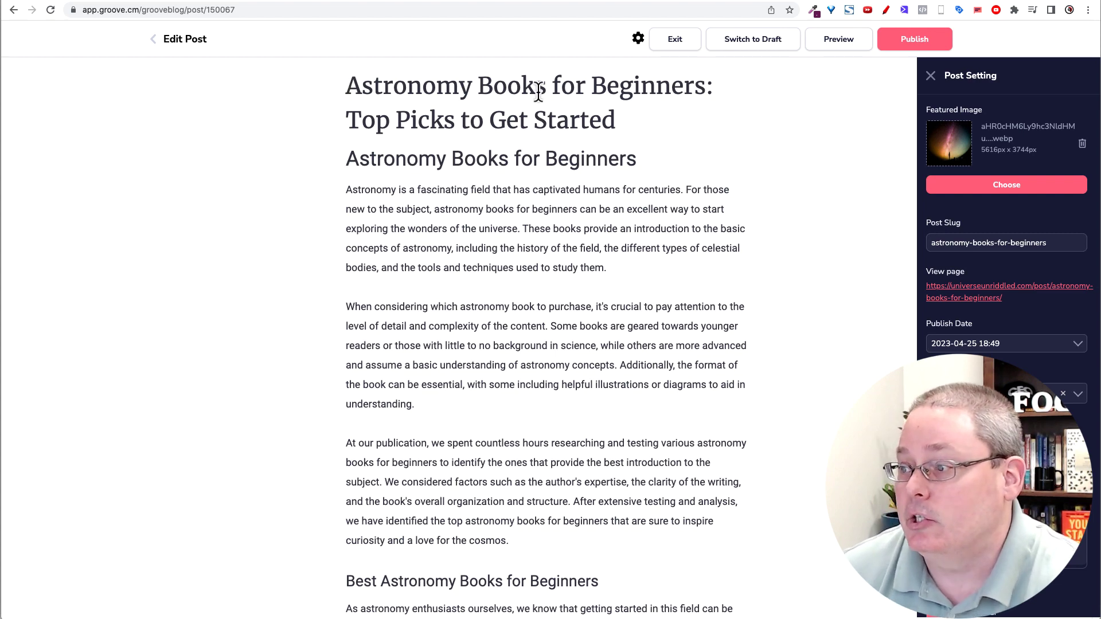
# In the GrooveBlog editor, look through the Astronomy Books for Beginners post's introduction and first recommended book
pyautogui.scroll(-10, 764, 225)
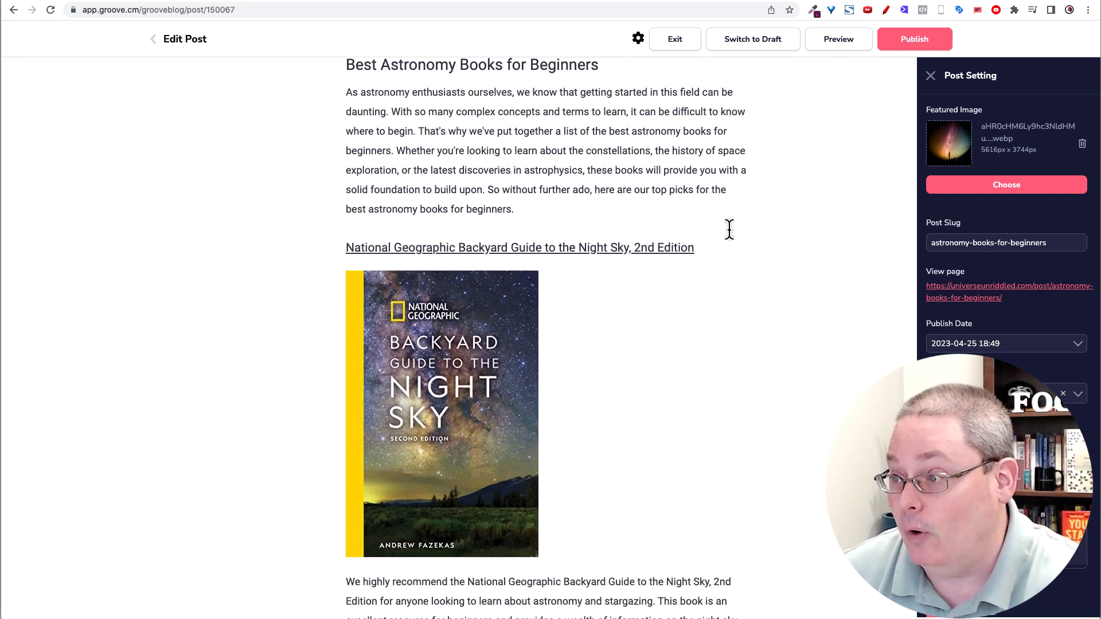
pyautogui.scroll(1, 729, 229)
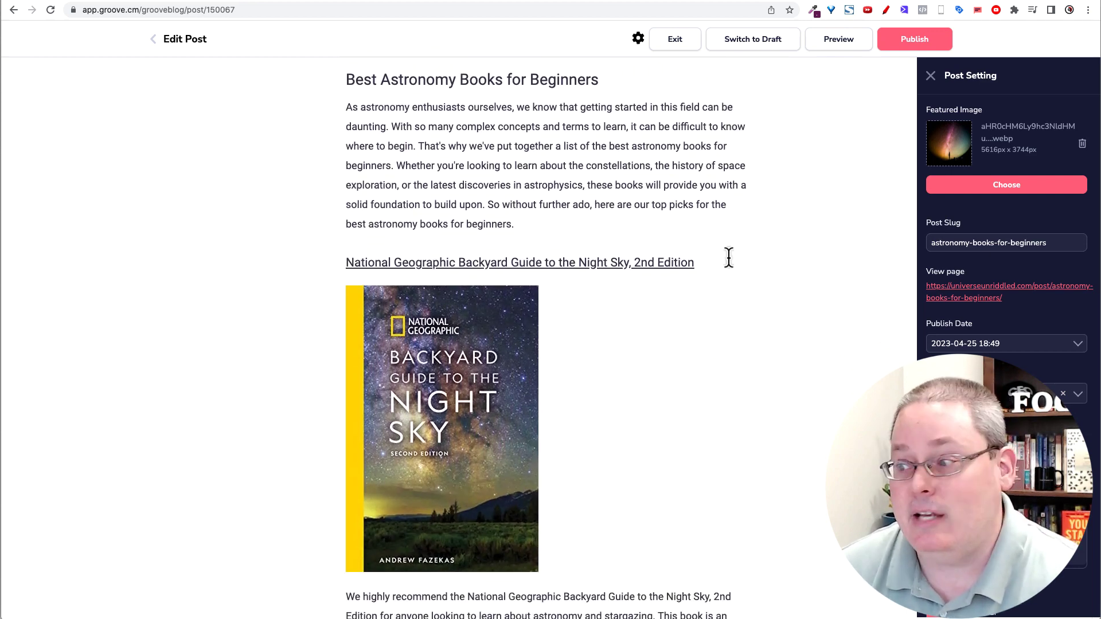
# Look through the remaining book recommendations in the Astronomy Books for Beginners post, down to the Buying Guide
pyautogui.scroll(-5, 597, 327)
pyautogui.scroll(-5, 598, 327)
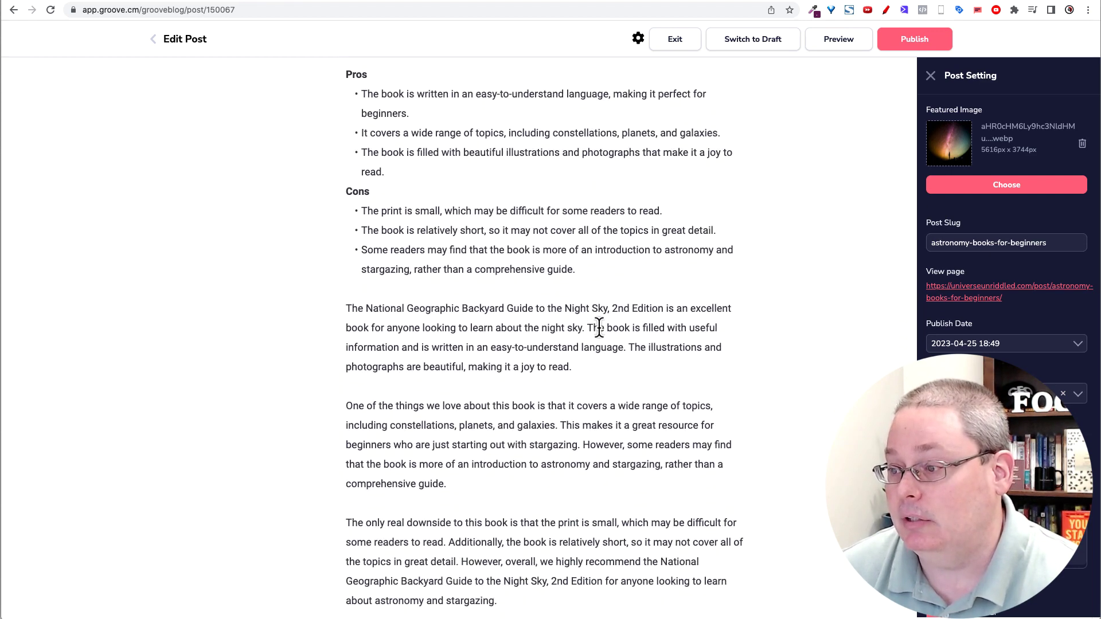
pyautogui.scroll(-16, 555, 238)
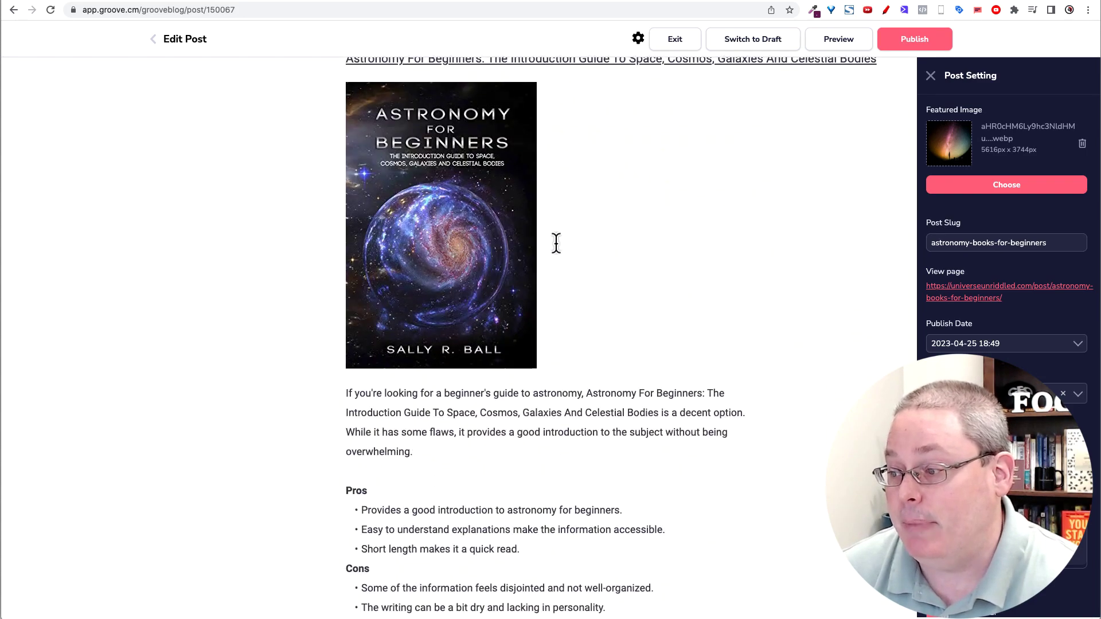
pyautogui.scroll(-17, 555, 243)
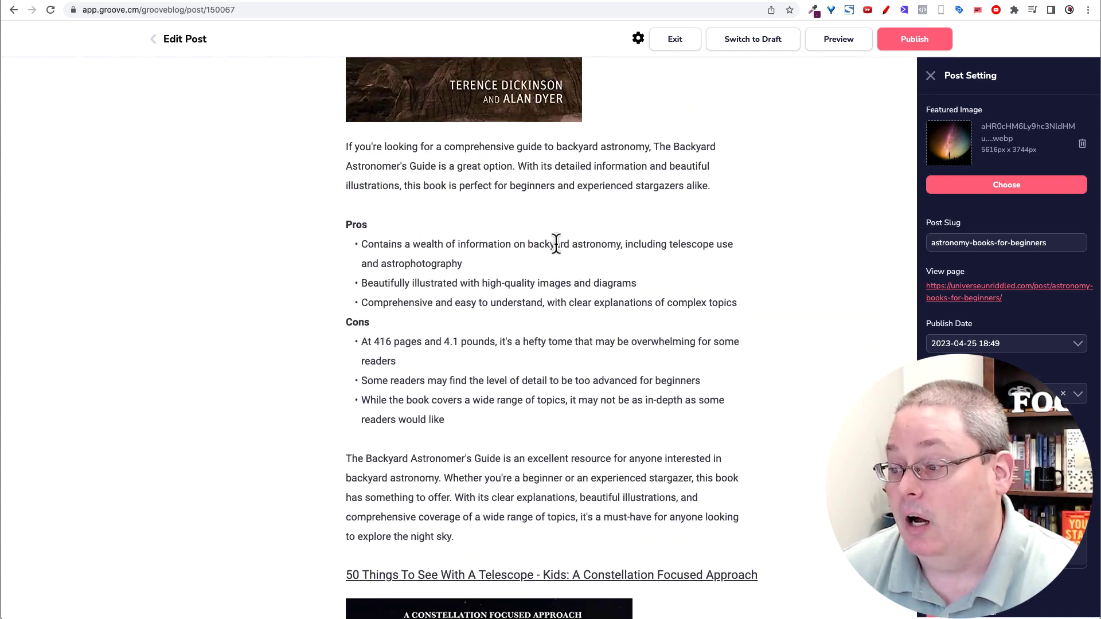
pyautogui.moveTo(446, 316)
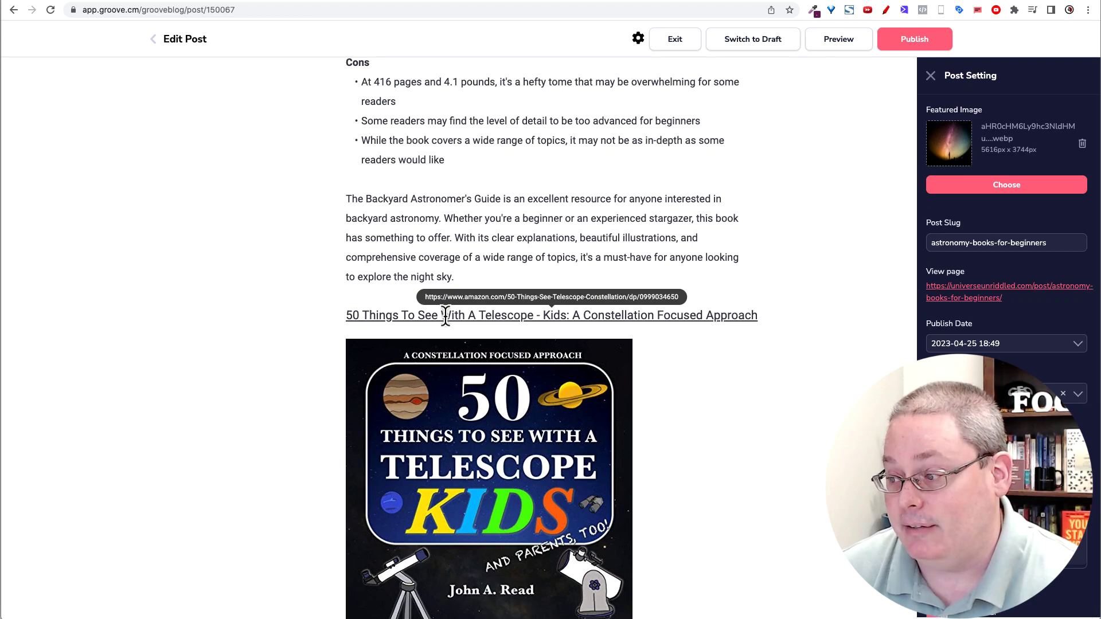
pyautogui.scroll(-20, 675, 351)
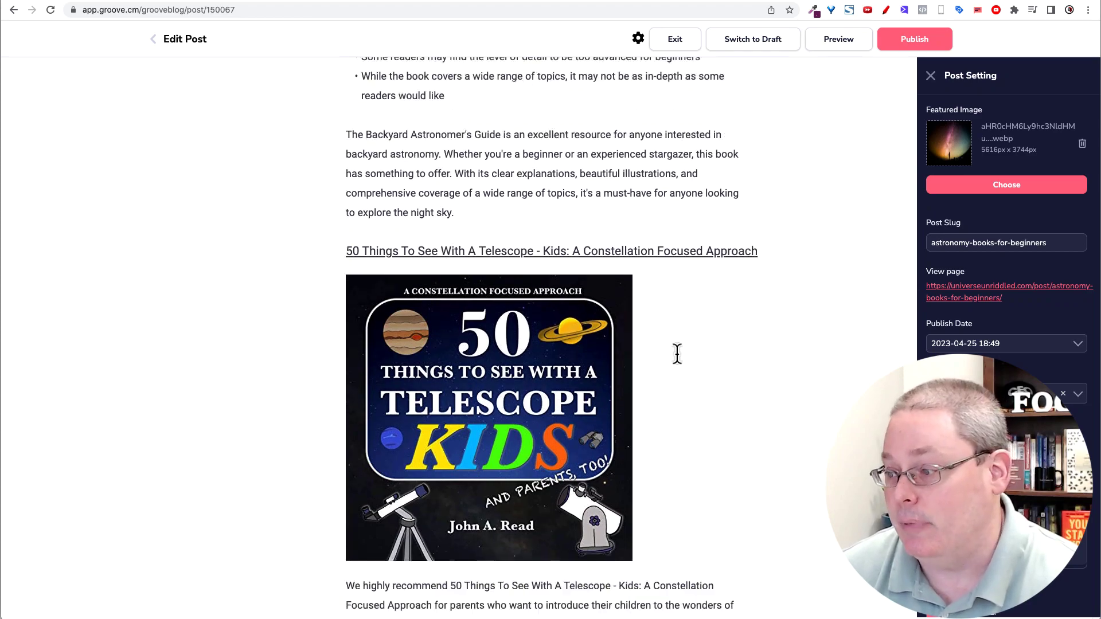
pyautogui.scroll(-18, 674, 353)
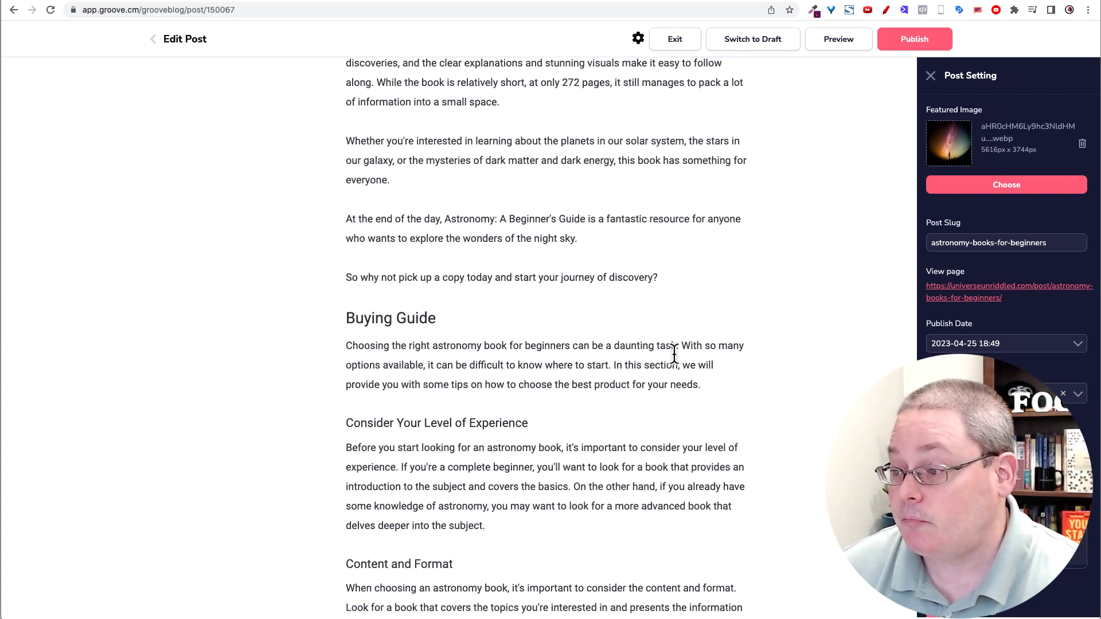
# Review the post's Buying Guide, its factors-to-consider table and the conclusion linking to the astronomy for beginners basics post
pyautogui.scroll(12, 669, 352)
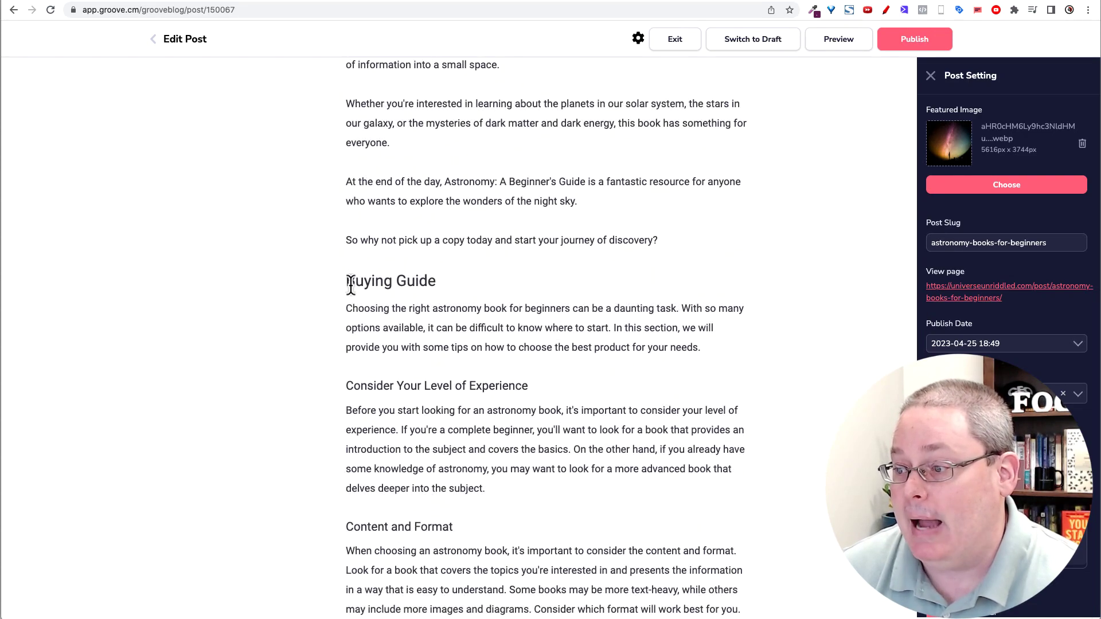
pyautogui.scroll(-7, 463, 282)
pyautogui.scroll(-3, 453, 322)
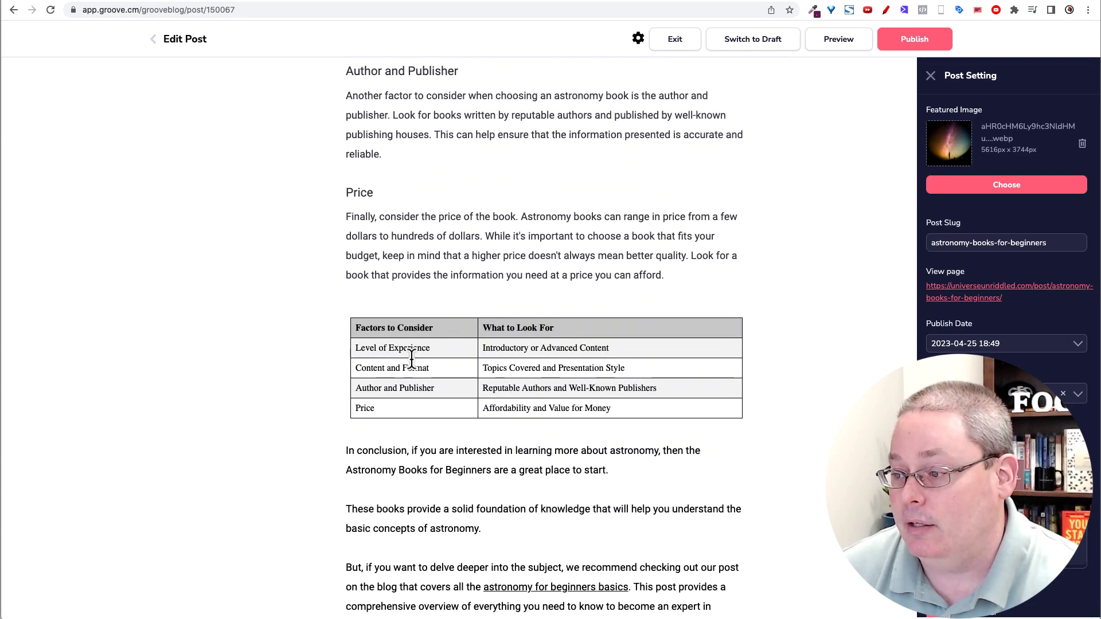
pyautogui.scroll(-2, 491, 351)
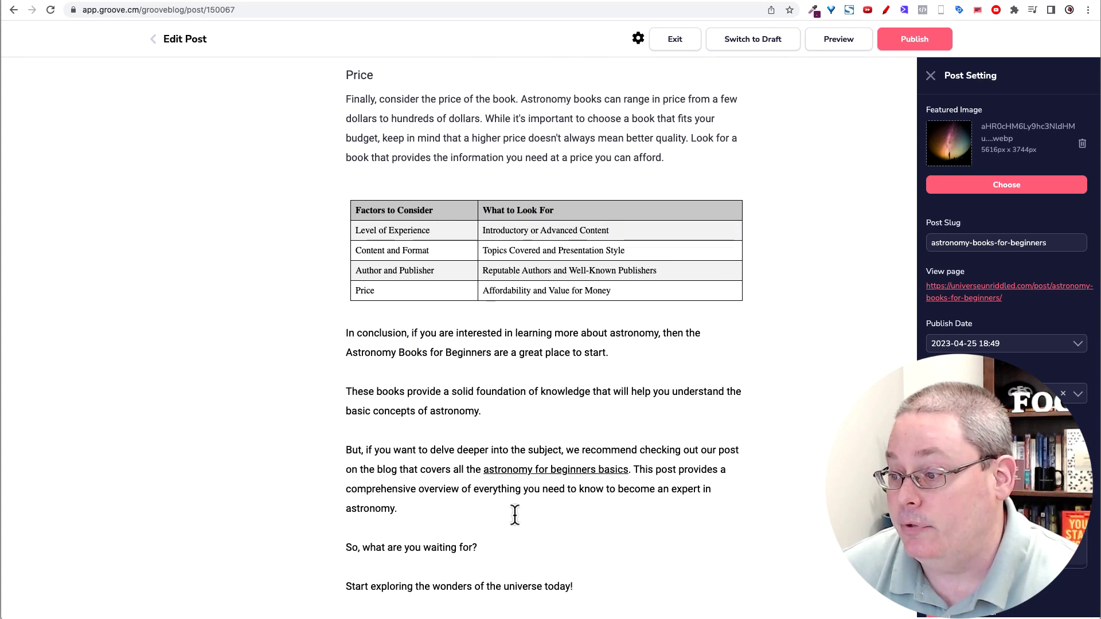
# Switch to Koala and open the KoalaChat conversation that wrote the conclusion for the astronomy books post
pyautogui.click(719, 0)
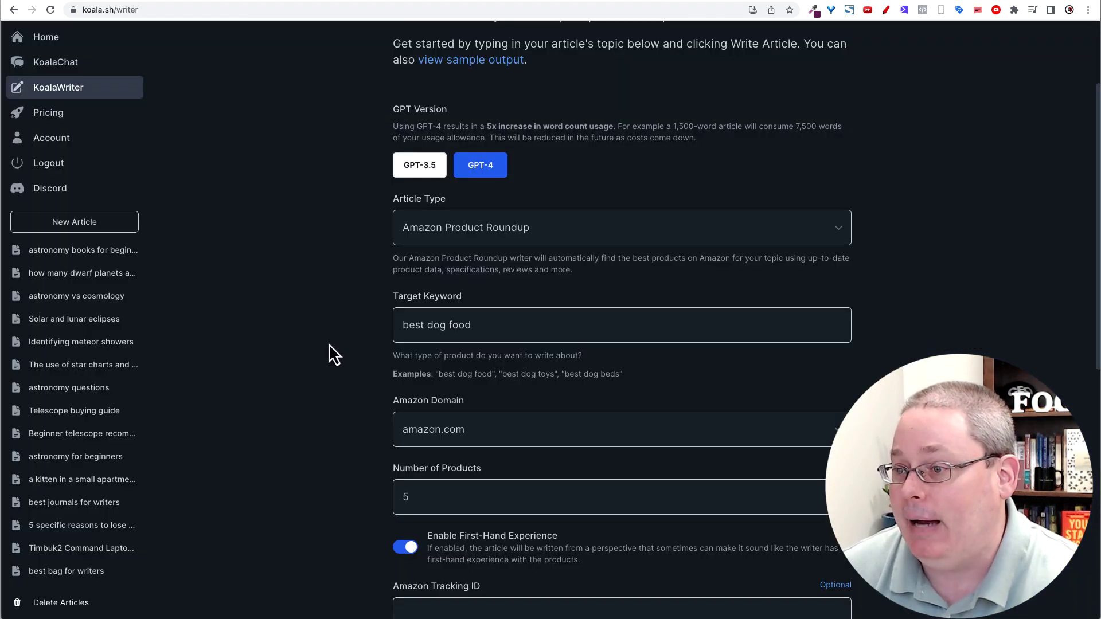
pyautogui.click(44, 64)
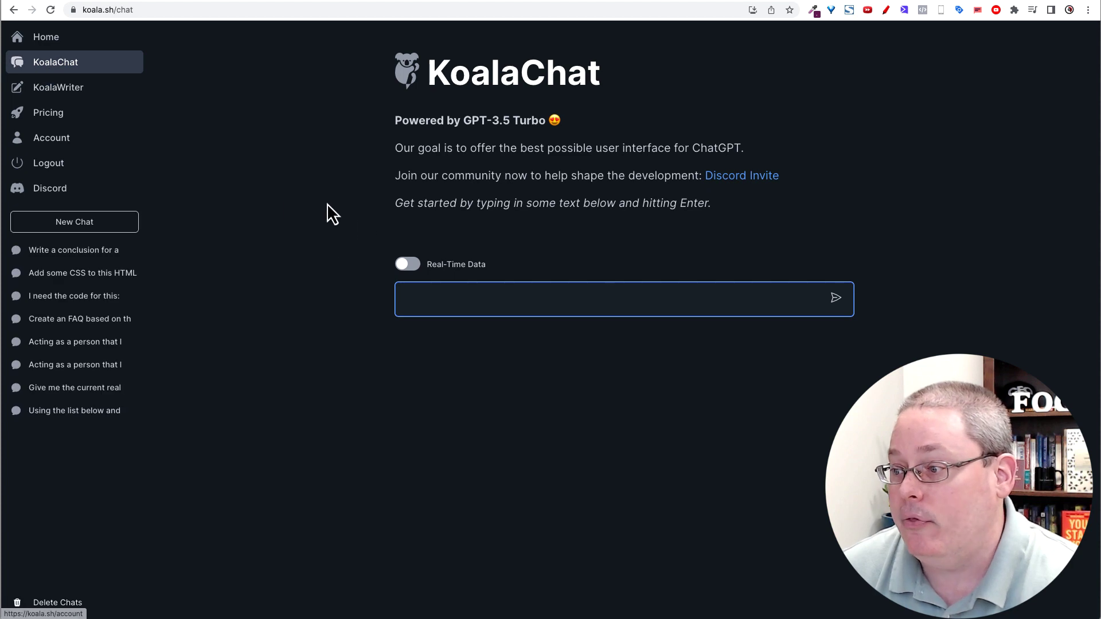
pyautogui.click(91, 252)
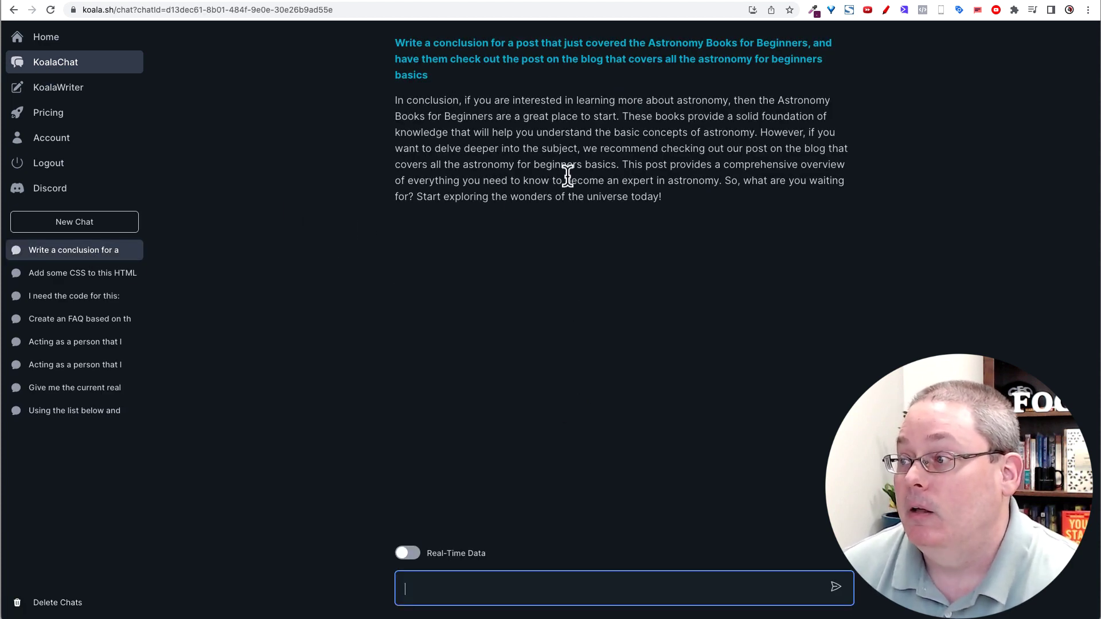
# Review the astronomy books for beginners article in KoalaWriter through its Buying Guide, and compare its ending with the GrooveBlog post
pyautogui.click(43, 91)
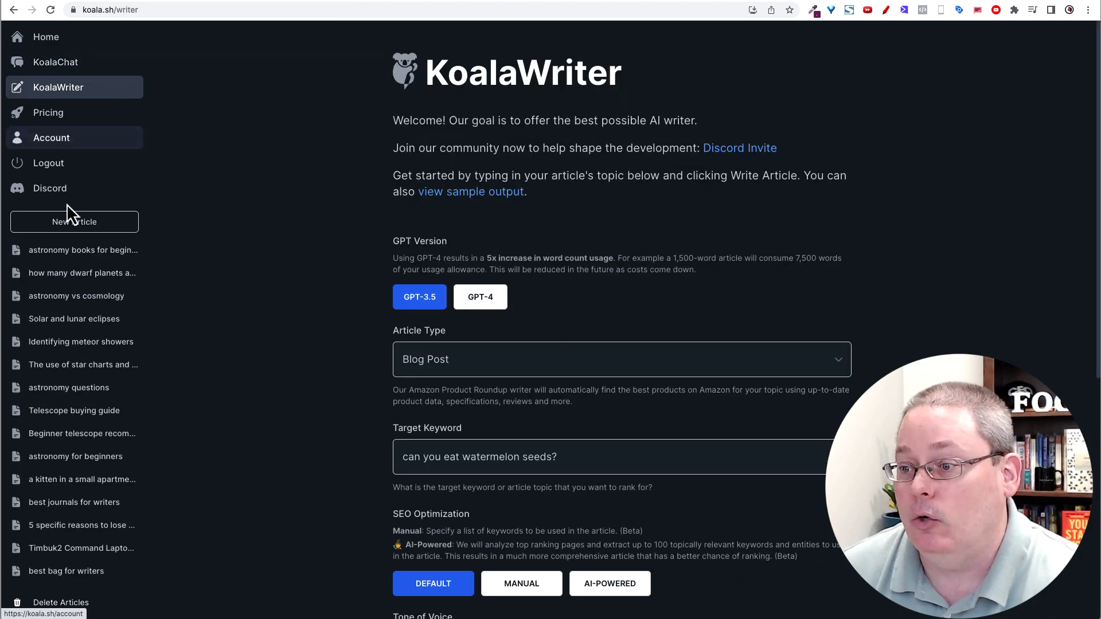
pyautogui.click(82, 259)
pyautogui.scroll(-15, 650, 332)
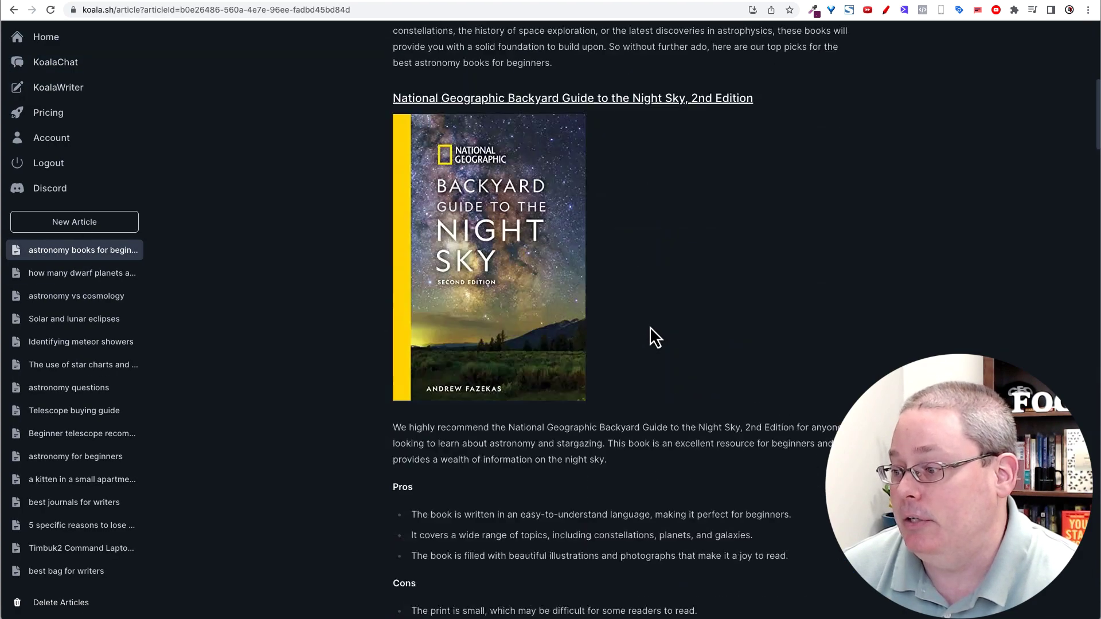
pyautogui.scroll(-20, 650, 337)
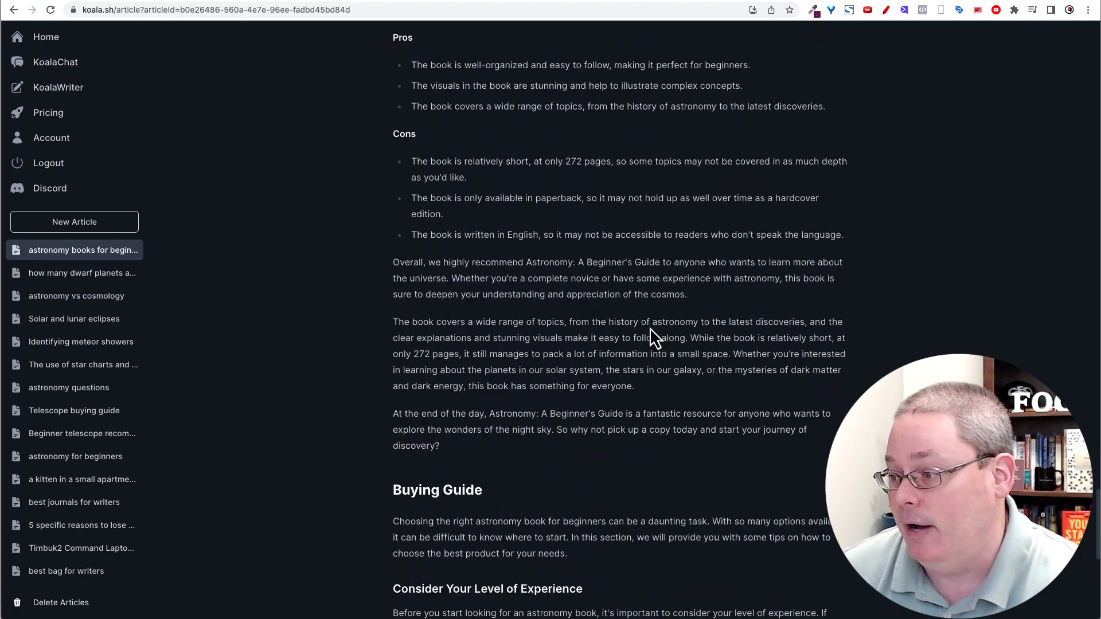
pyautogui.scroll(10, 516, 340)
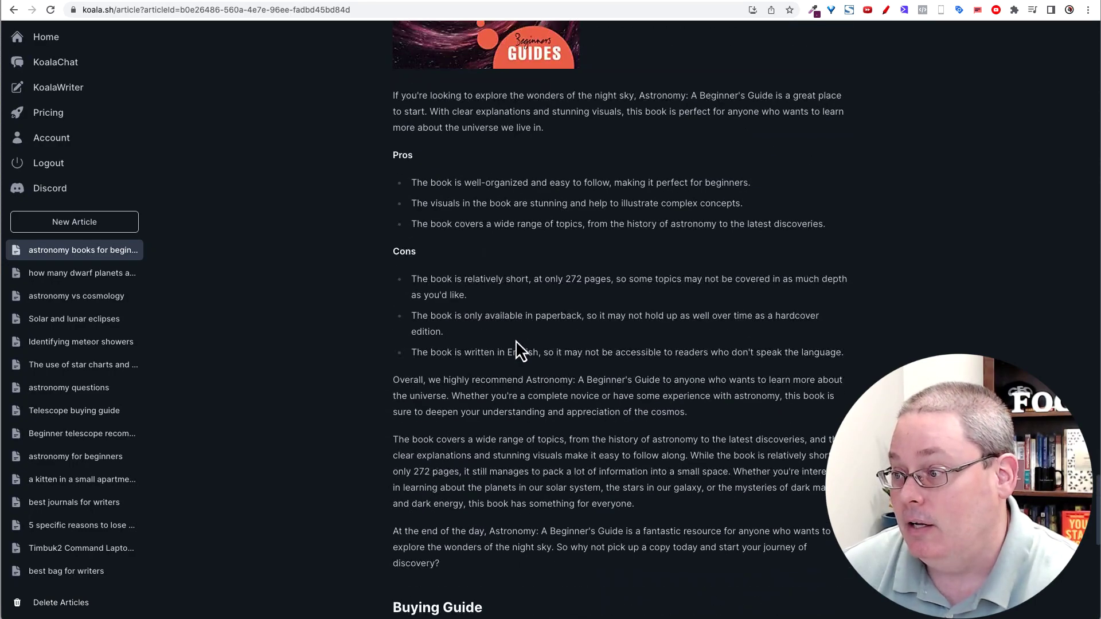
pyautogui.scroll(-9, 515, 339)
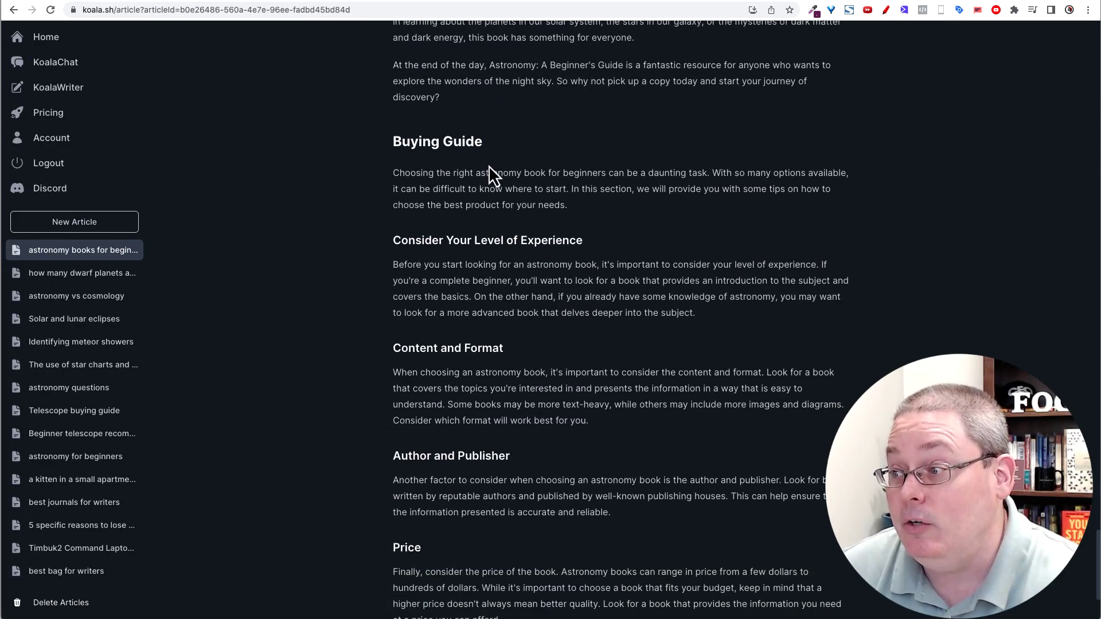
pyautogui.moveTo(483, 142); pyautogui.dragTo(393, 142)
pyautogui.scroll(-3, 574, 245)
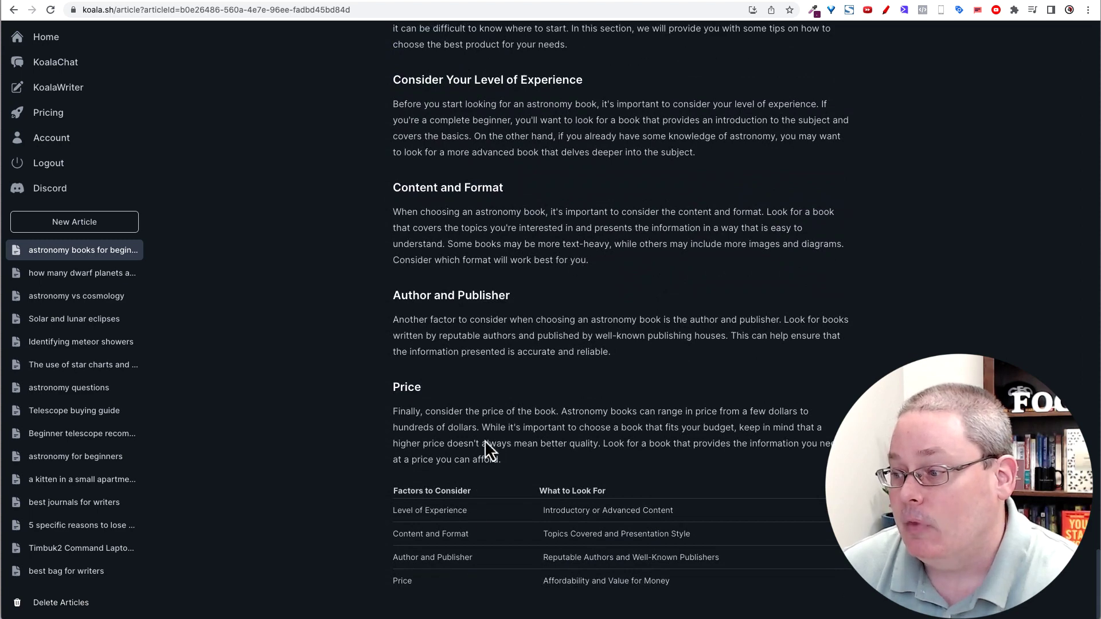
pyautogui.click(661, 8)
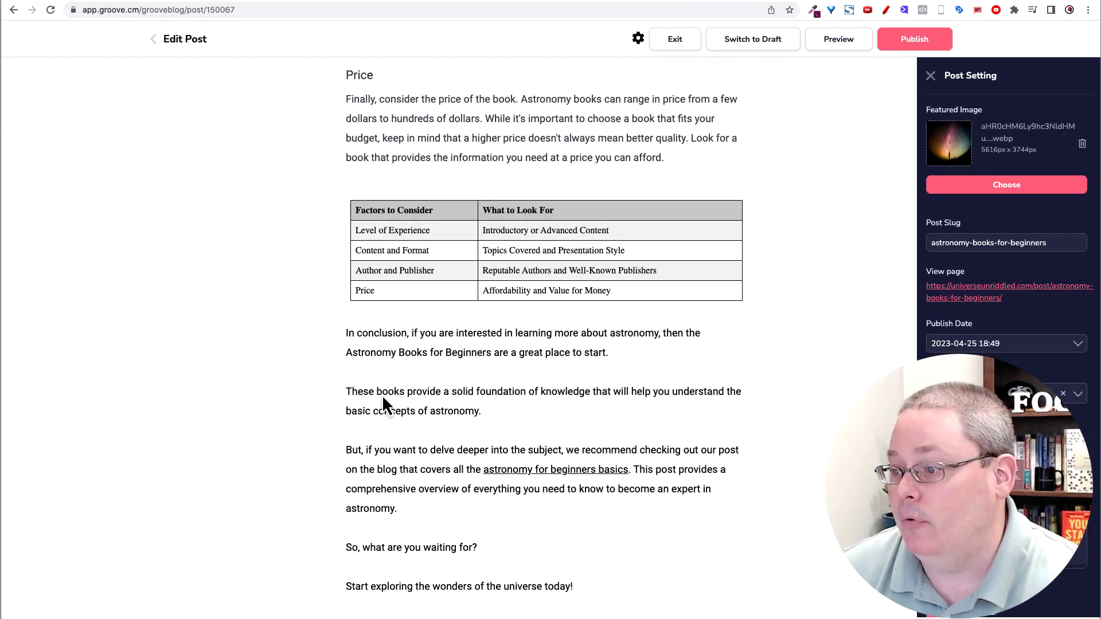
# Return to Koala and check which GPT model powers KoalaChat
pyautogui.click(722, 4)
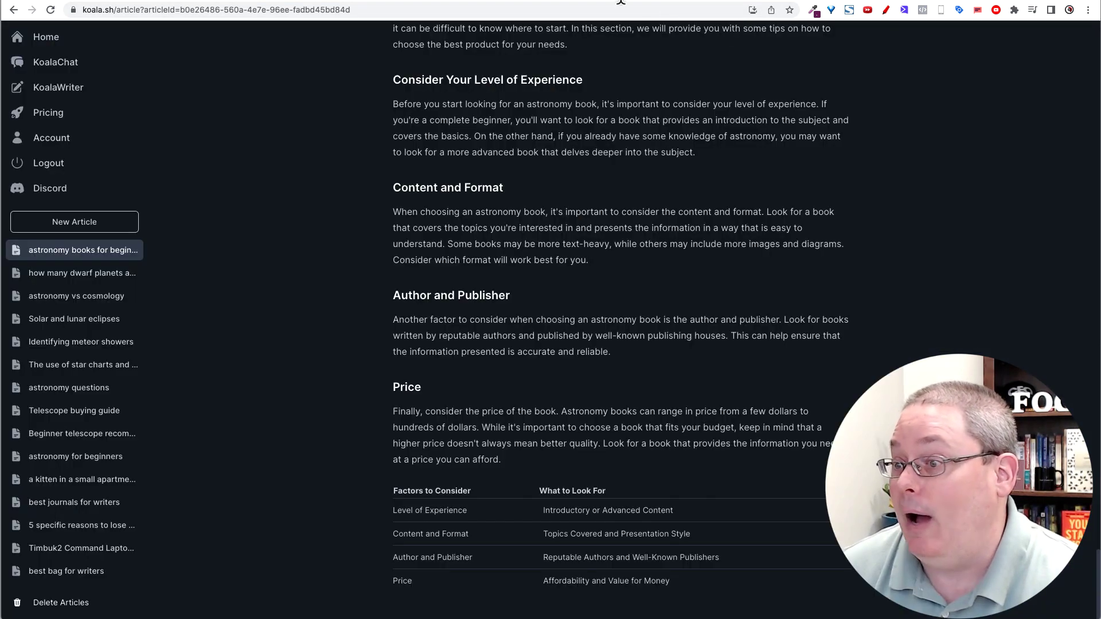
pyautogui.click(80, 73)
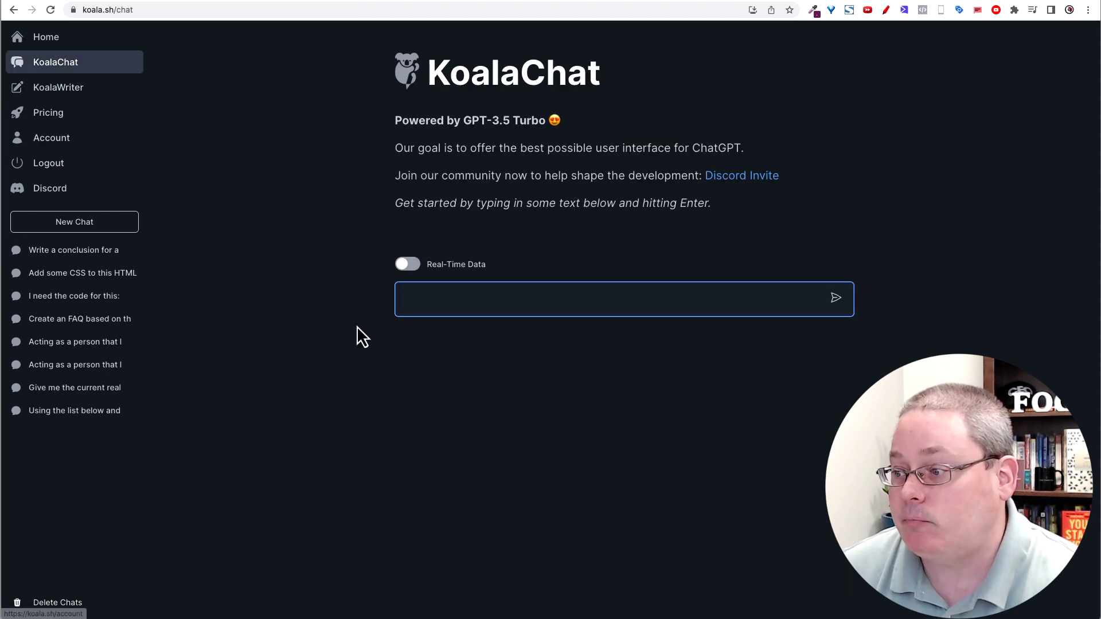
pyautogui.moveTo(395, 119); pyautogui.dragTo(546, 121)
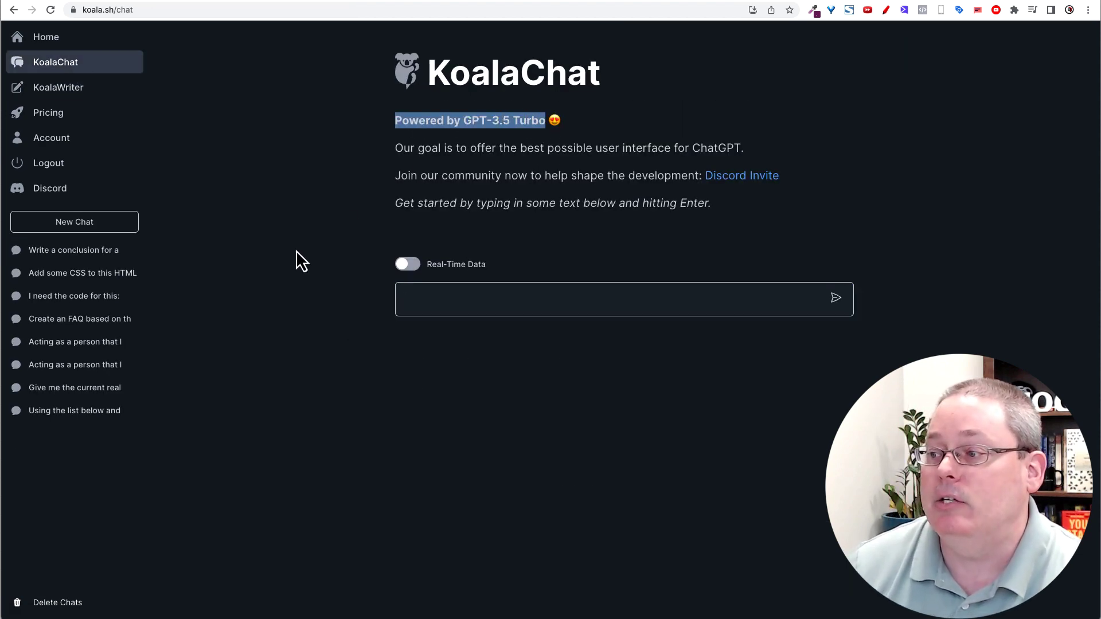
pyautogui.click(310, 258)
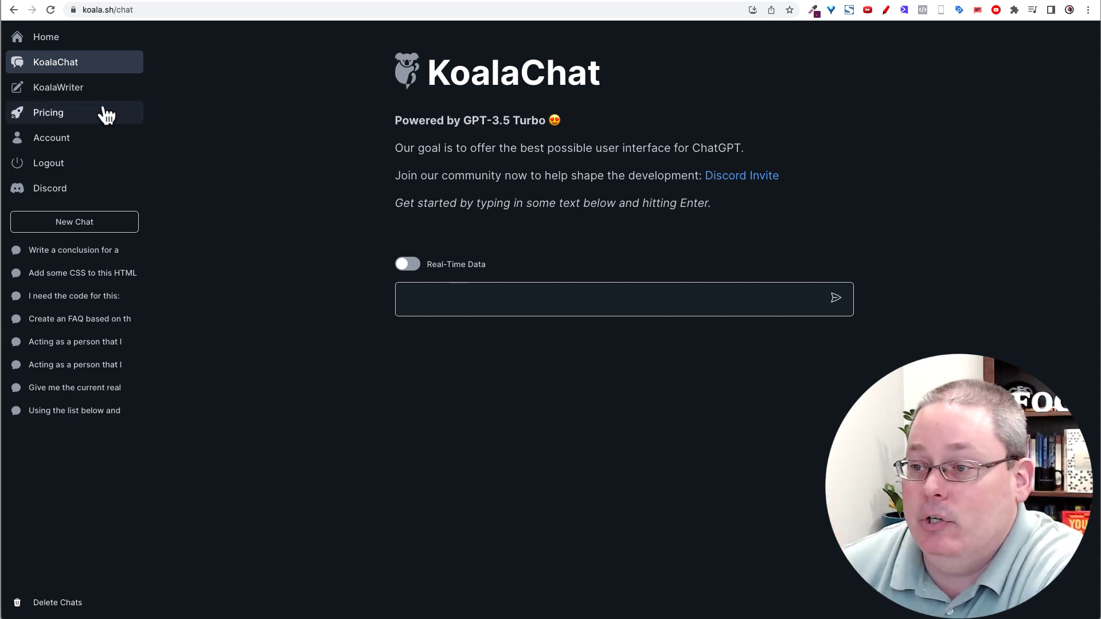
# Check the account's current word usage against its allowance in KoalaWriter
pyautogui.click(72, 89)
pyautogui.scroll(-7, 356, 303)
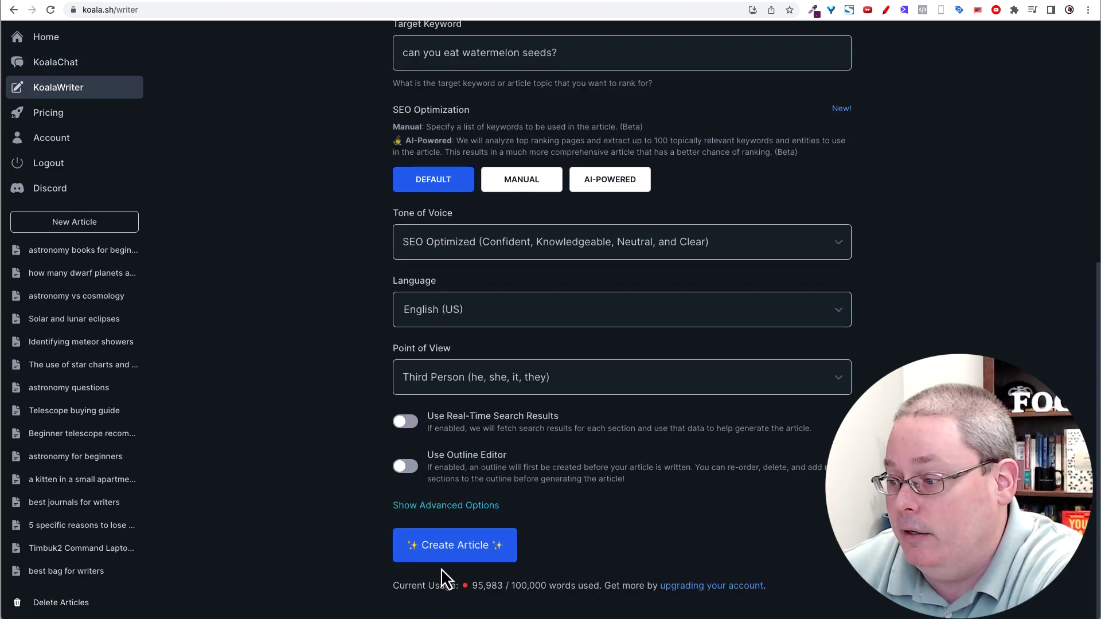
pyautogui.moveTo(471, 593); pyautogui.dragTo(541, 593)
pyautogui.scroll(5, 380, 407)
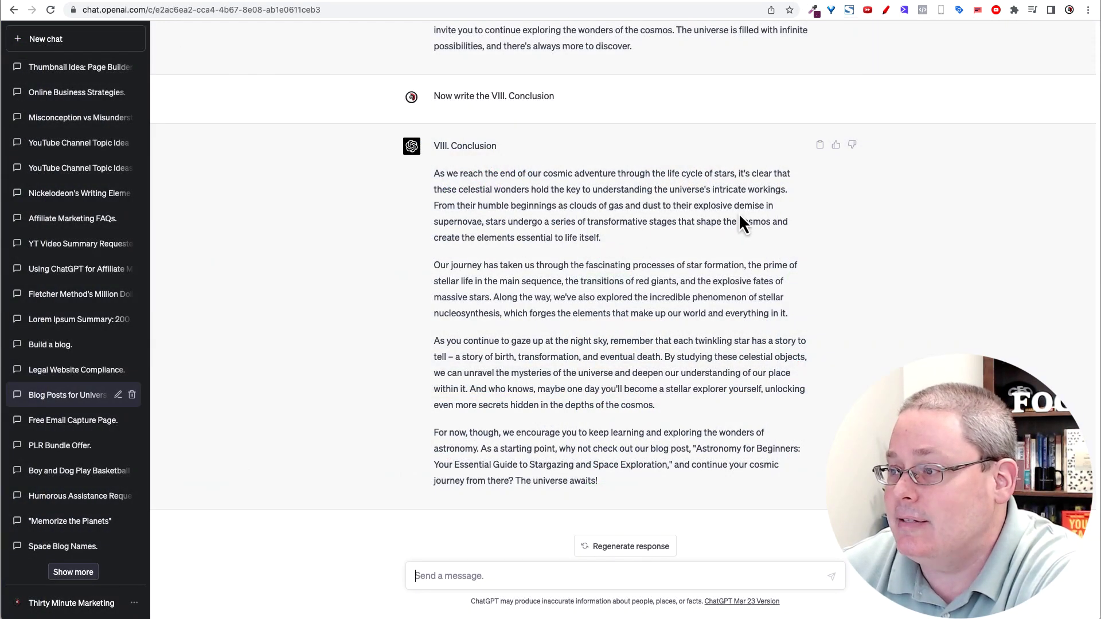
# In the ChatGPT blog posts conversation, review the Stellar Nucleosynthesis prompt requesting further reading and the conclusion's closing paragraph
pyautogui.scroll(3, 716, 217)
pyautogui.scroll(10, 666, 221)
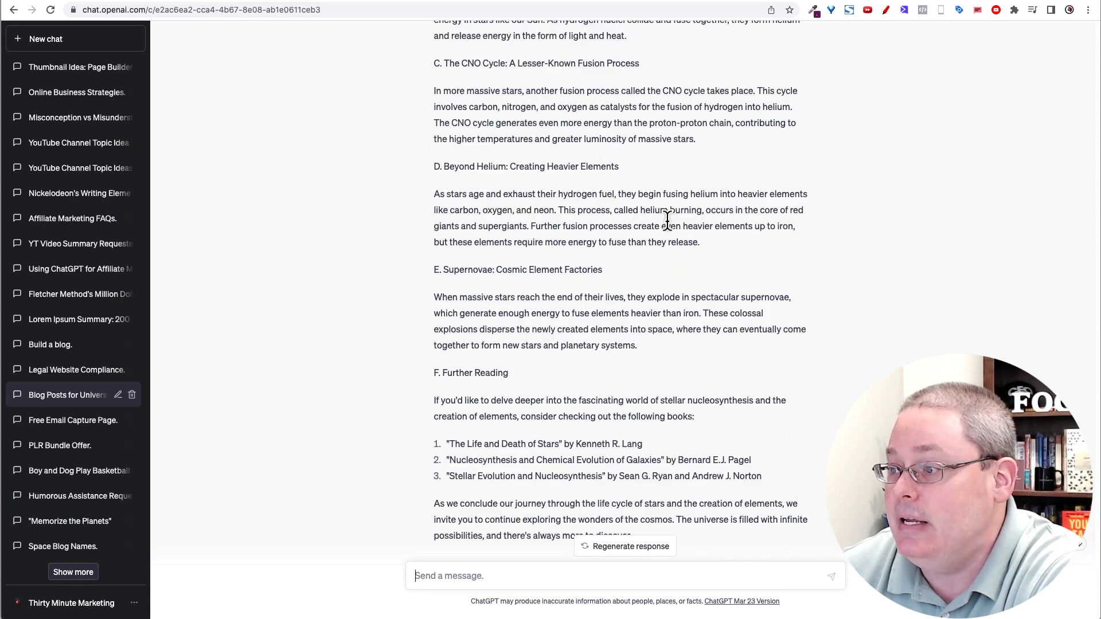
pyautogui.scroll(1, 665, 223)
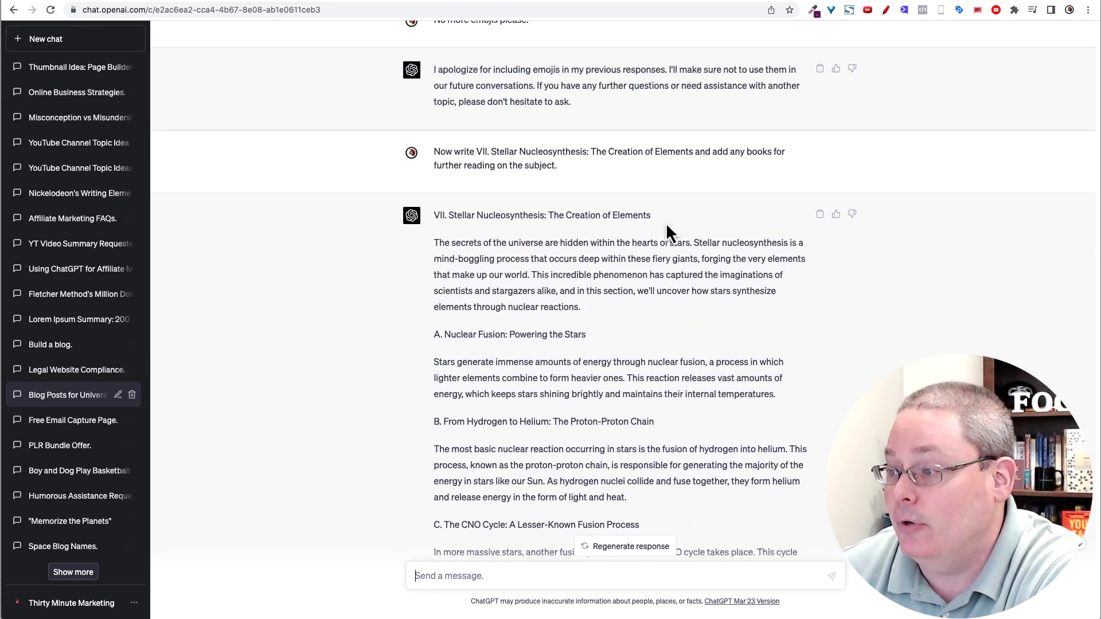
pyautogui.scroll(-3, 665, 222)
pyautogui.scroll(2, 665, 220)
pyautogui.scroll(1, 529, 163)
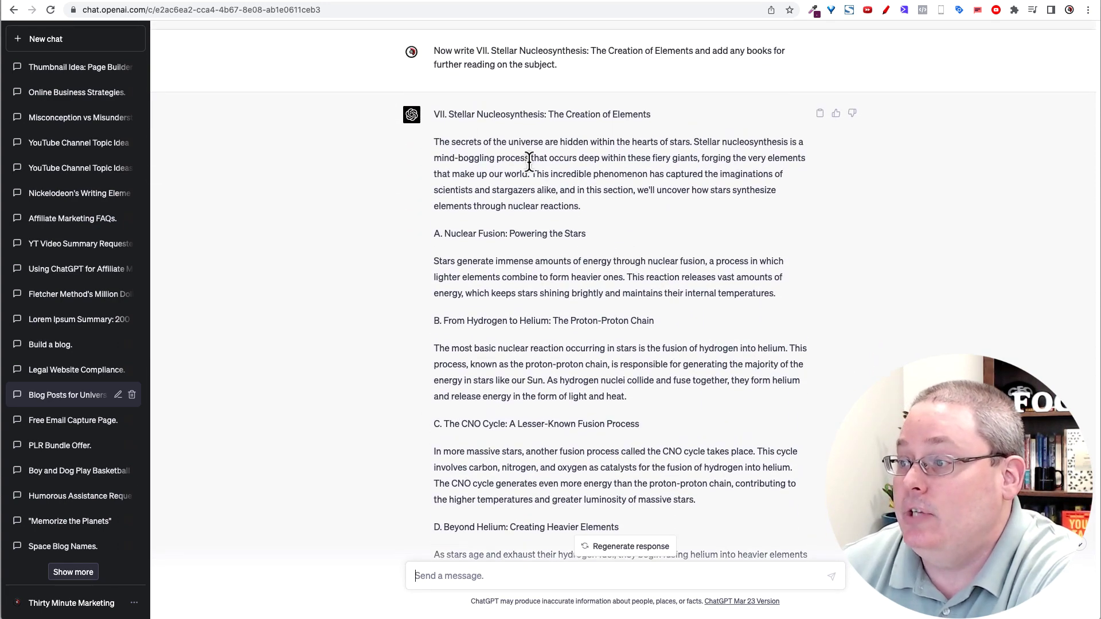
pyautogui.moveTo(433, 50); pyautogui.dragTo(590, 66)
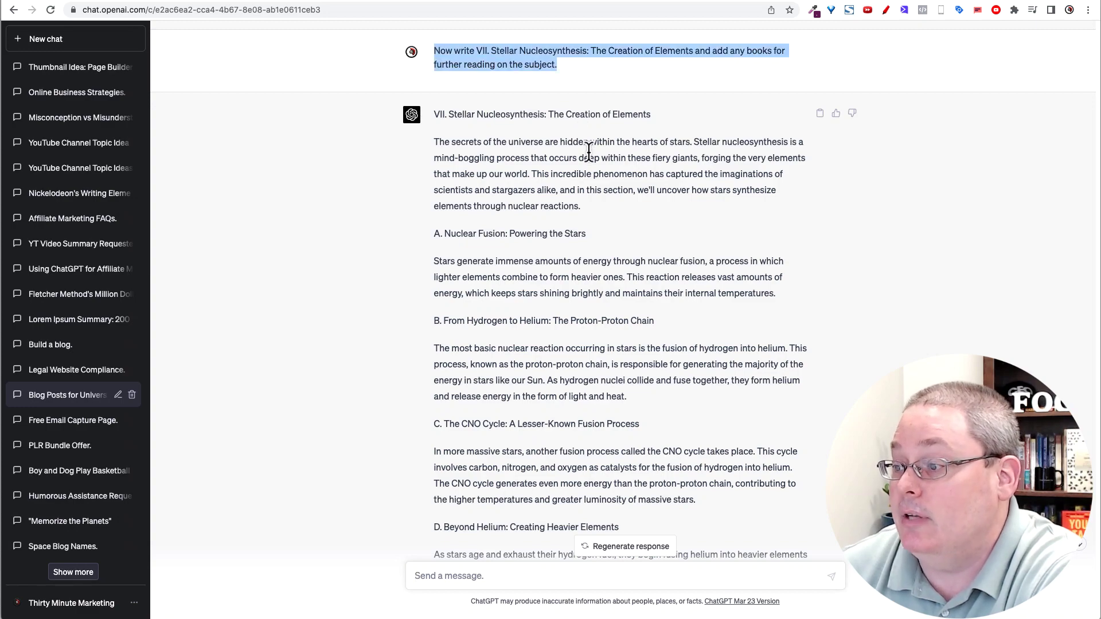
pyautogui.scroll(-15, 593, 166)
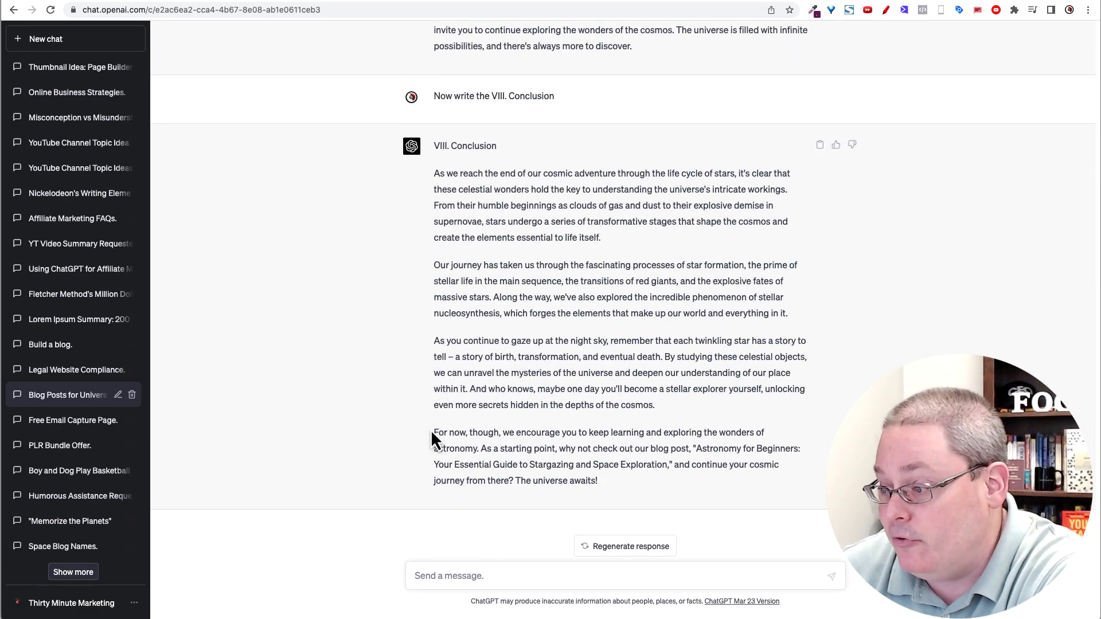
pyautogui.moveTo(434, 432); pyautogui.dragTo(611, 482)
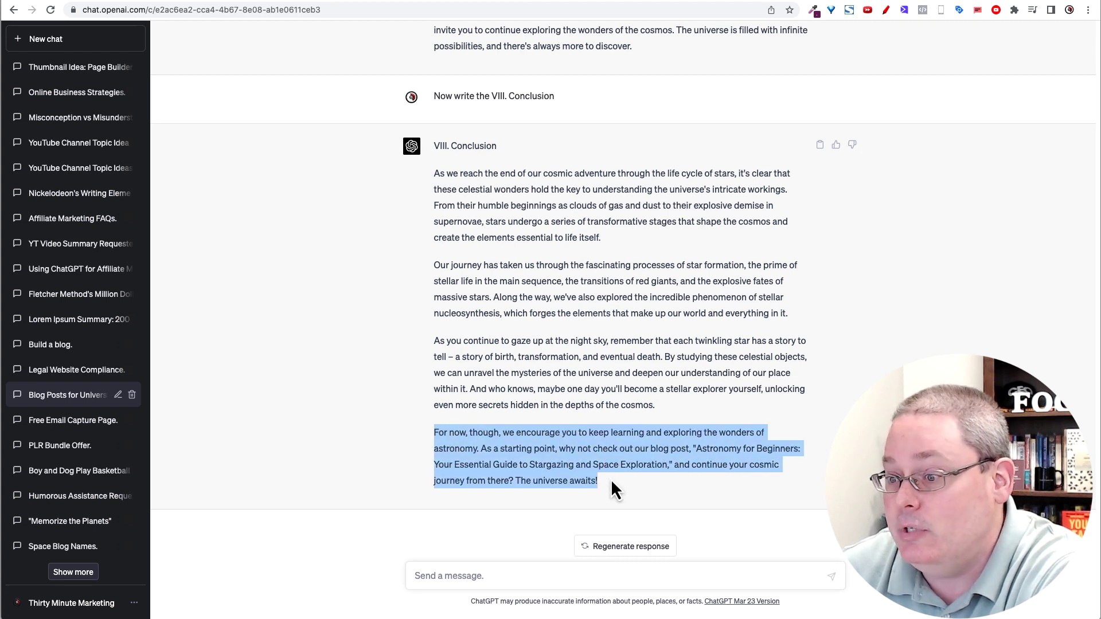
# Open the title of the Universe Unriddled blog posts chat for renaming, read through its full name and leave it as is
pyautogui.click(117, 398)
pyautogui.press('Left')
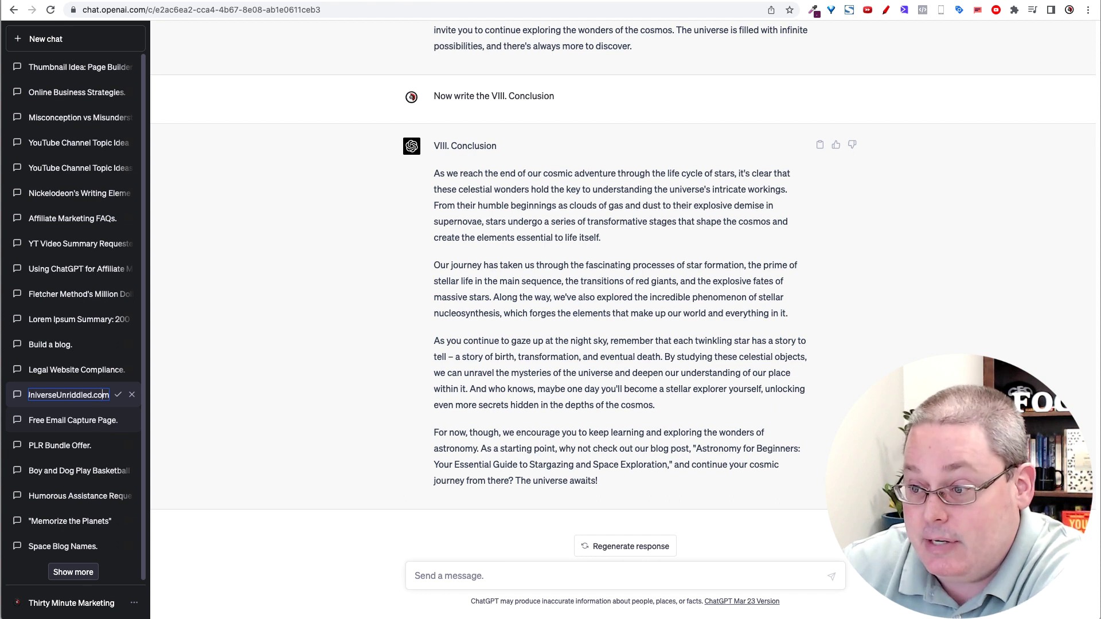
pyautogui.press('Left')
pyautogui.press('Left')
pyautogui.press('Left')
pyautogui.press('Left')
pyautogui.press('Left')
pyautogui.press('Left')
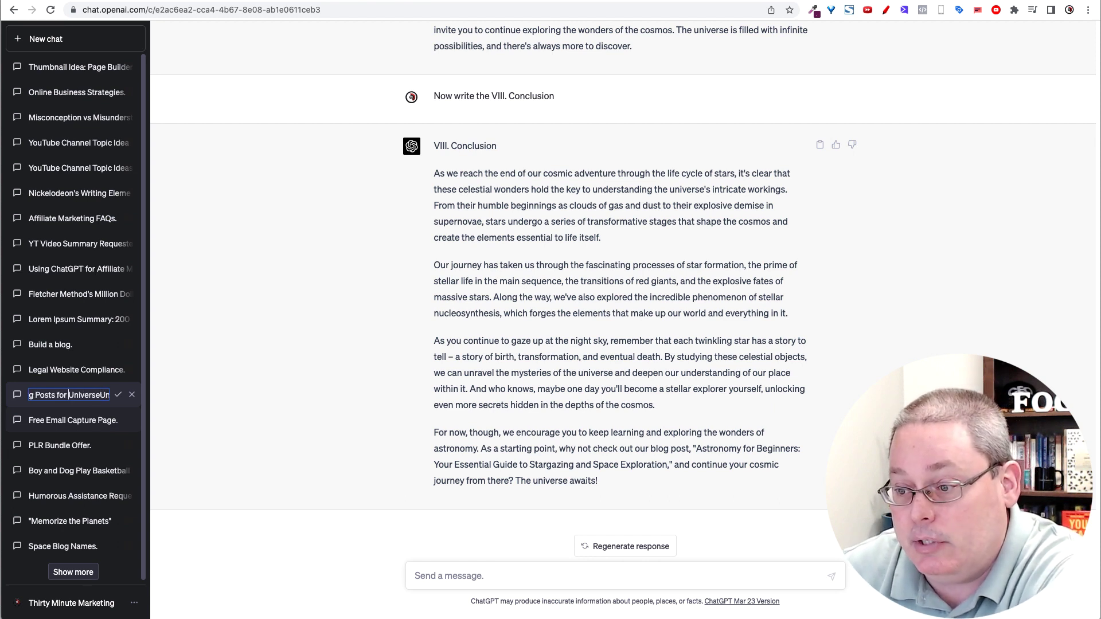
pyautogui.press('Left')
pyautogui.press('Left')
pyautogui.press('Left')
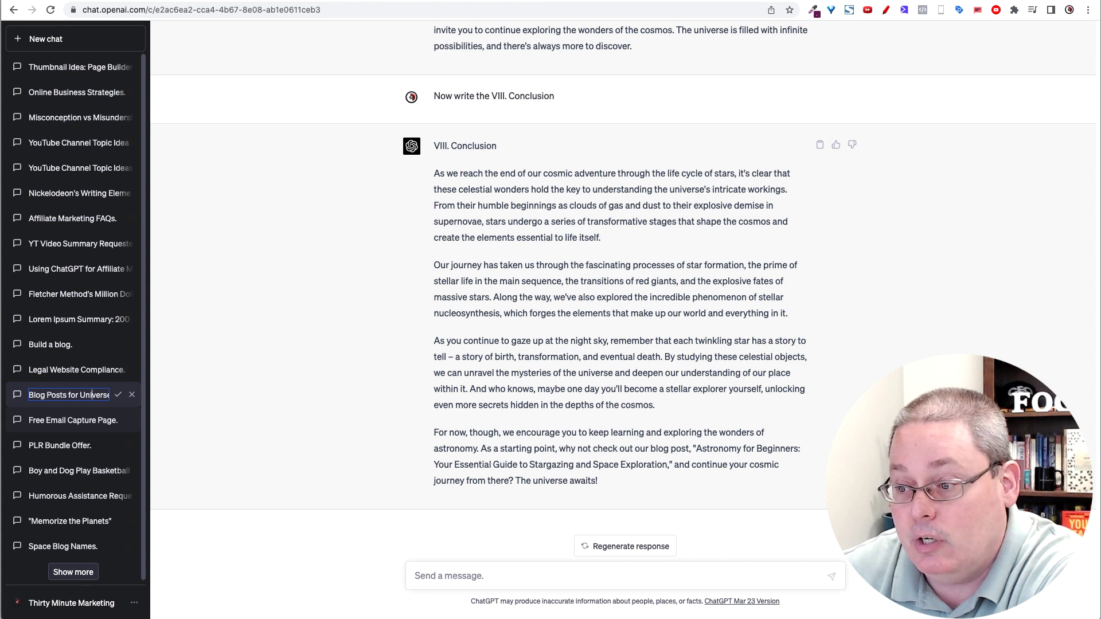
pyautogui.press('Right')
pyautogui.press('Right')
pyautogui.press('Right')
pyautogui.press('Right')
pyautogui.press('Right')
pyautogui.press('Right')
pyautogui.press('Right')
pyautogui.press('Return')
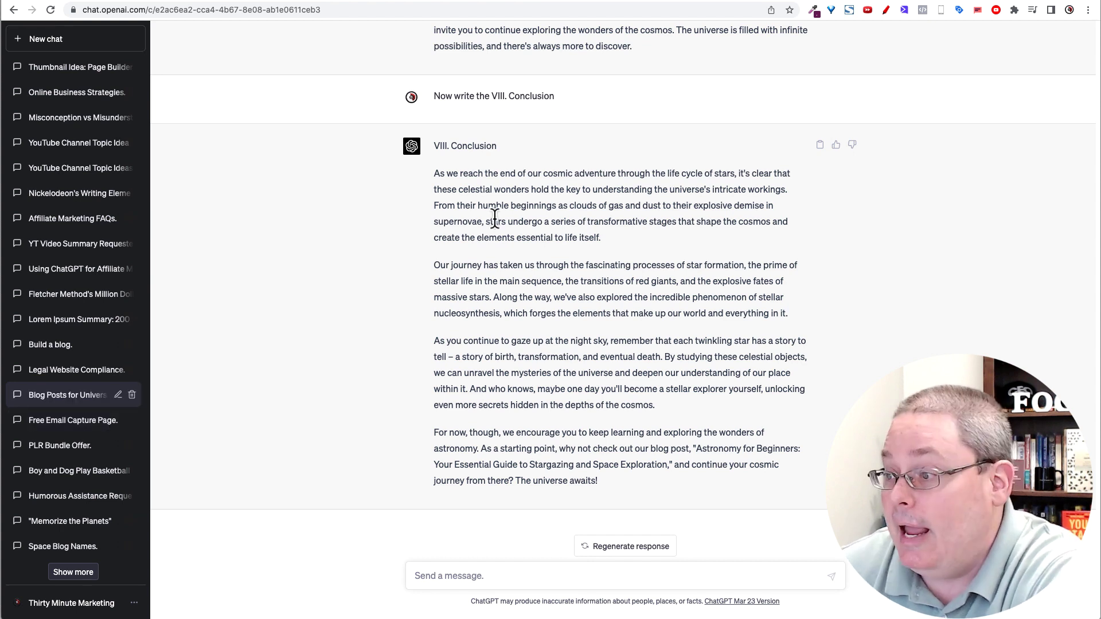
# Highlight the conclusion's closing paragraph that points readers to the "Astronomy for Beginners" blog post
pyautogui.moveTo(434, 437); pyautogui.dragTo(613, 493)
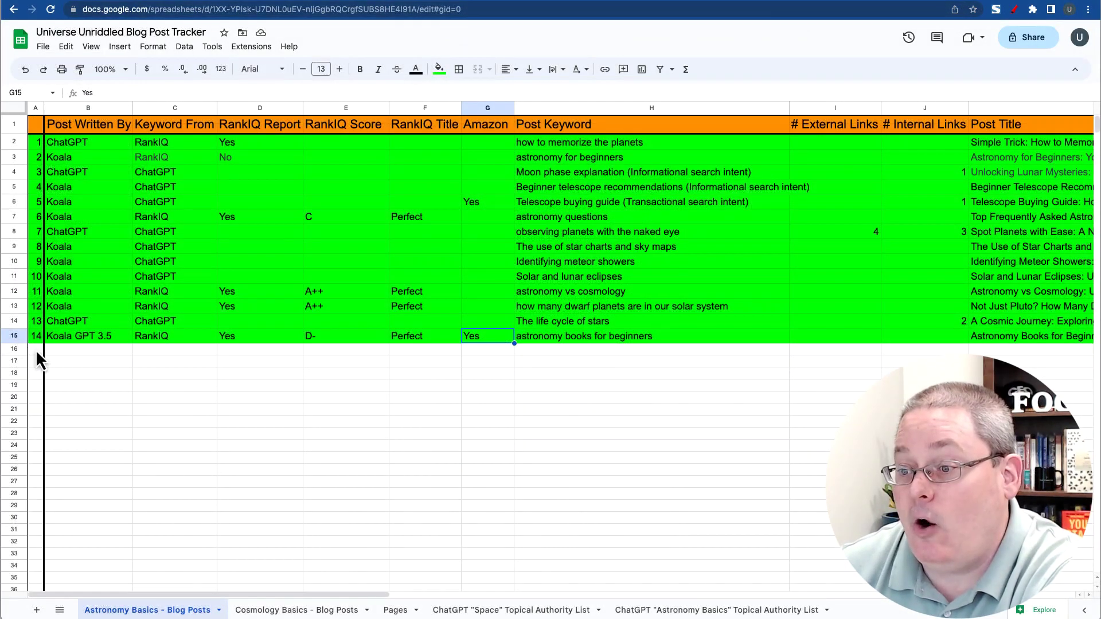
# In the Universe Unriddled Blog Post Tracker, review the internal link count, keyword source and writer for "The life cycle of stars" post
pyautogui.click(14, 321)
pyautogui.moveTo(256, 594); pyautogui.dragTo(305, 596)
pyautogui.click(847, 324)
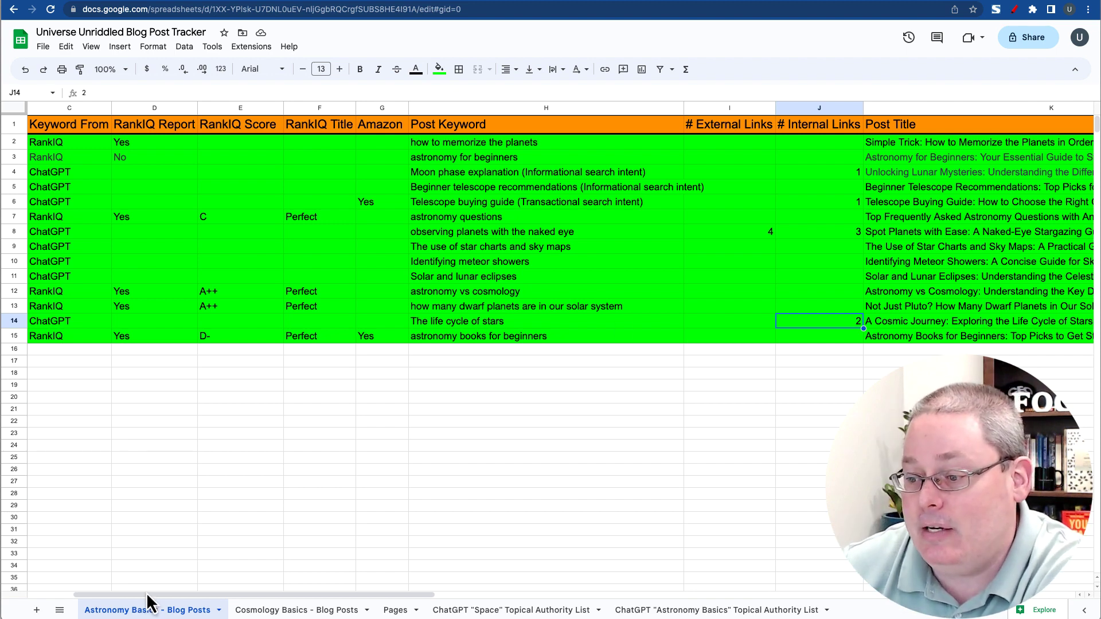
pyautogui.moveTo(147, 597); pyautogui.dragTo(100, 596)
pyautogui.click(181, 320)
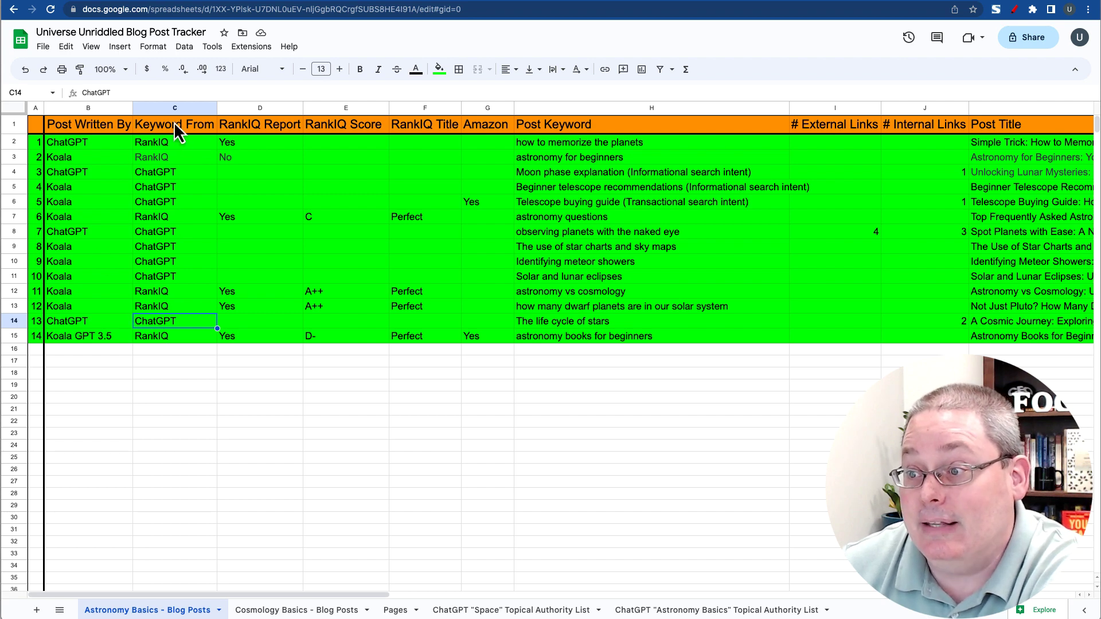
pyautogui.click(99, 319)
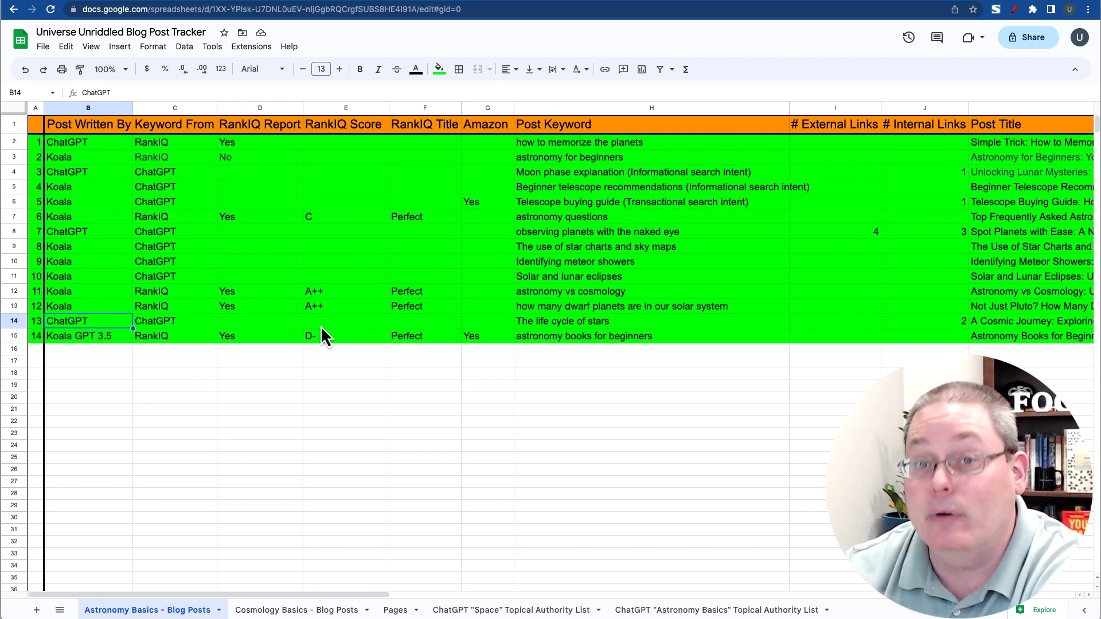
pyautogui.click(906, 323)
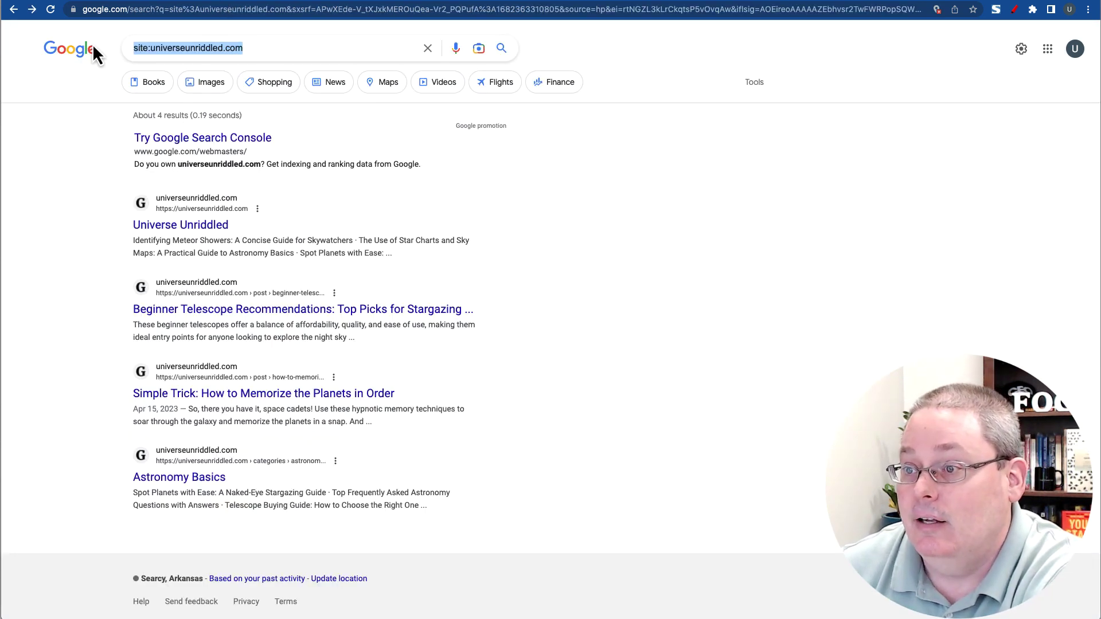
# Refresh the Google search for site:universeunriddled.com and review the indexed pages, including the Terms of Service result
pyautogui.click(50, 12)
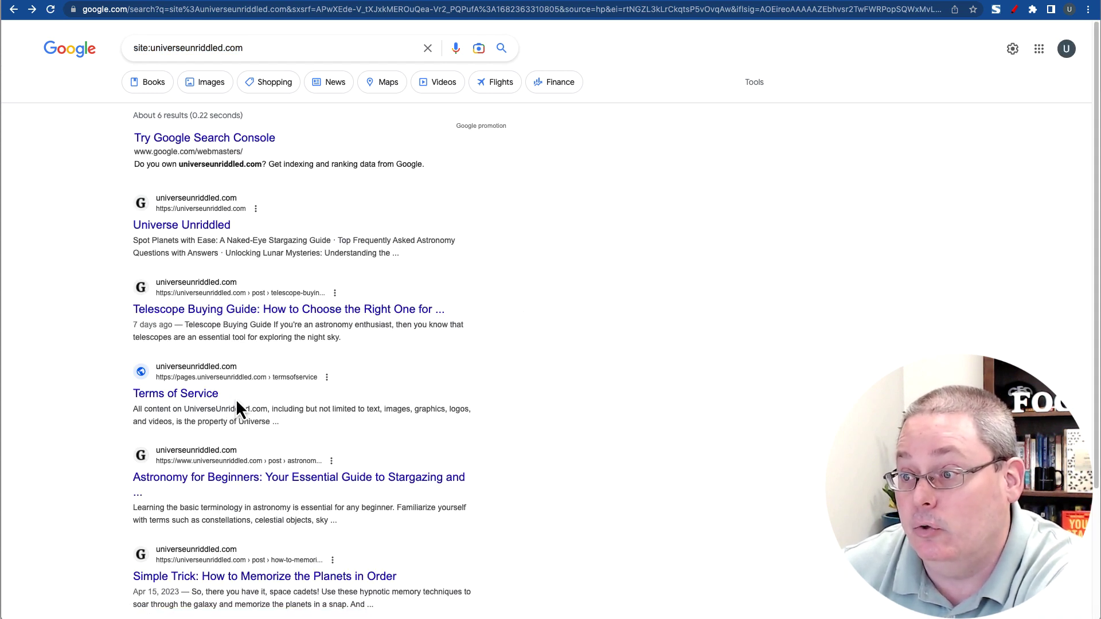
pyautogui.moveTo(237, 398); pyautogui.dragTo(123, 397)
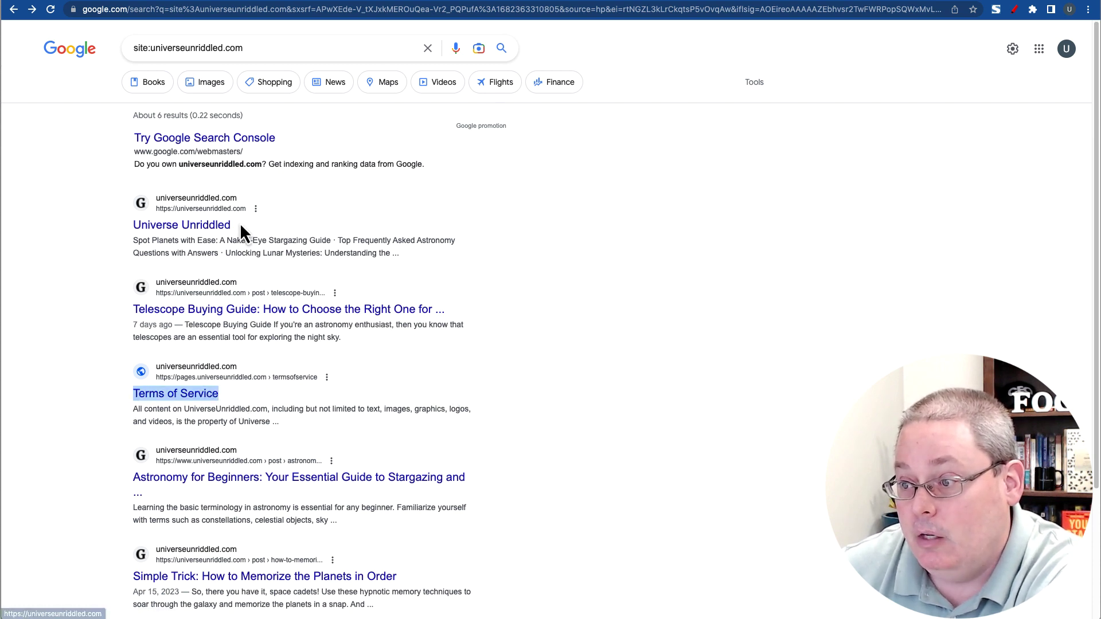
pyautogui.scroll(-2, 442, 370)
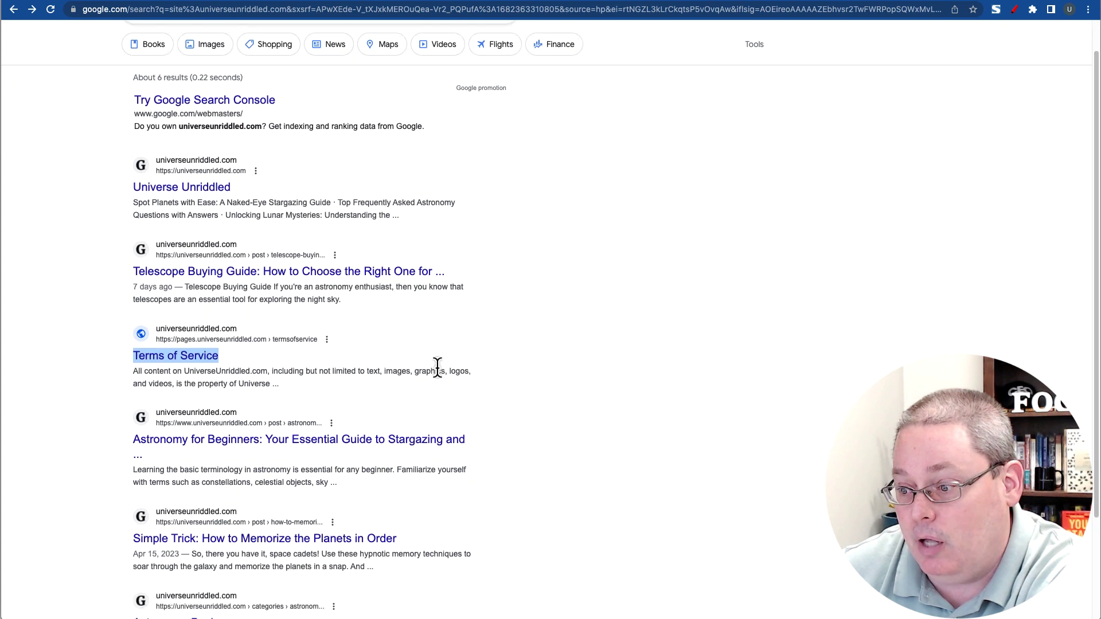
pyautogui.scroll(-1, 430, 377)
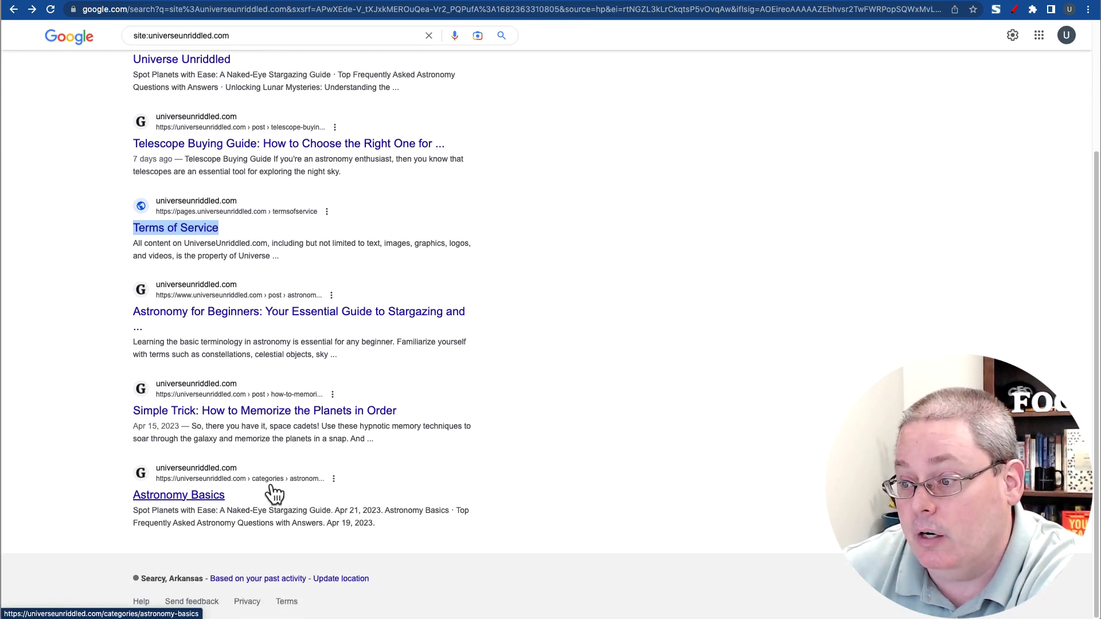
pyautogui.scroll(3, 274, 493)
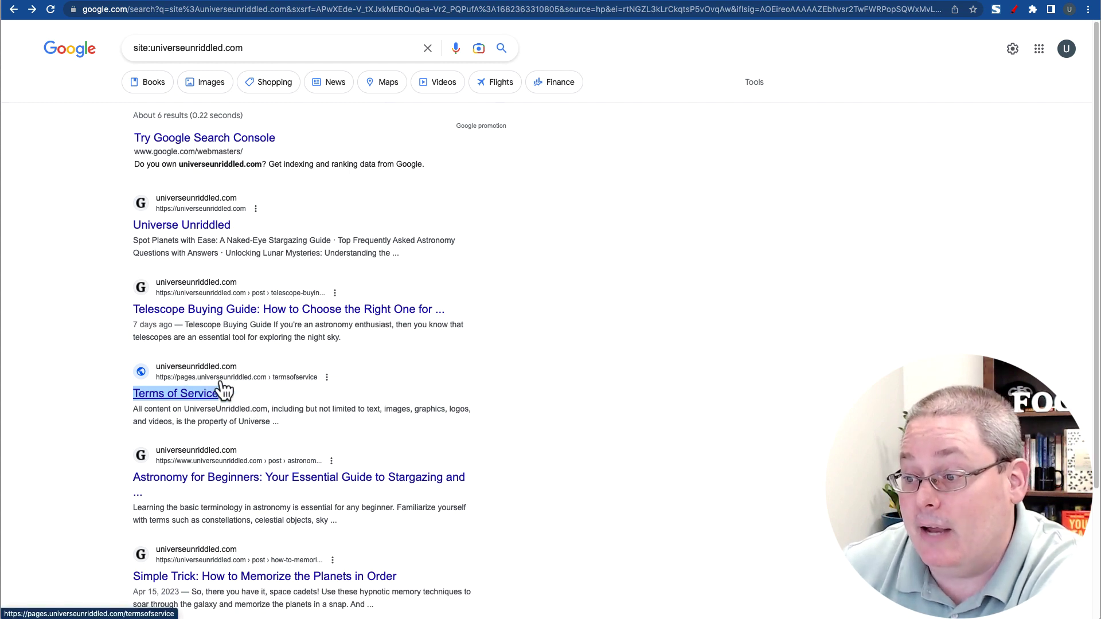
# Switch to Google Search Console and review the site's submitted sitemaps and temporary removal requests
pyautogui.click(95, 1)
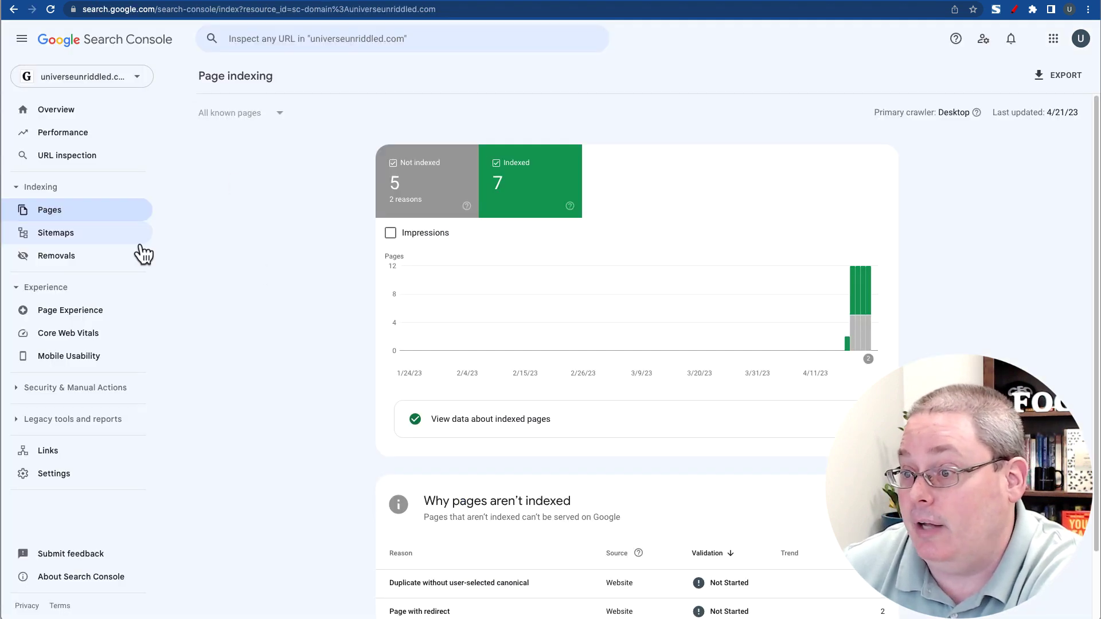
pyautogui.click(72, 234)
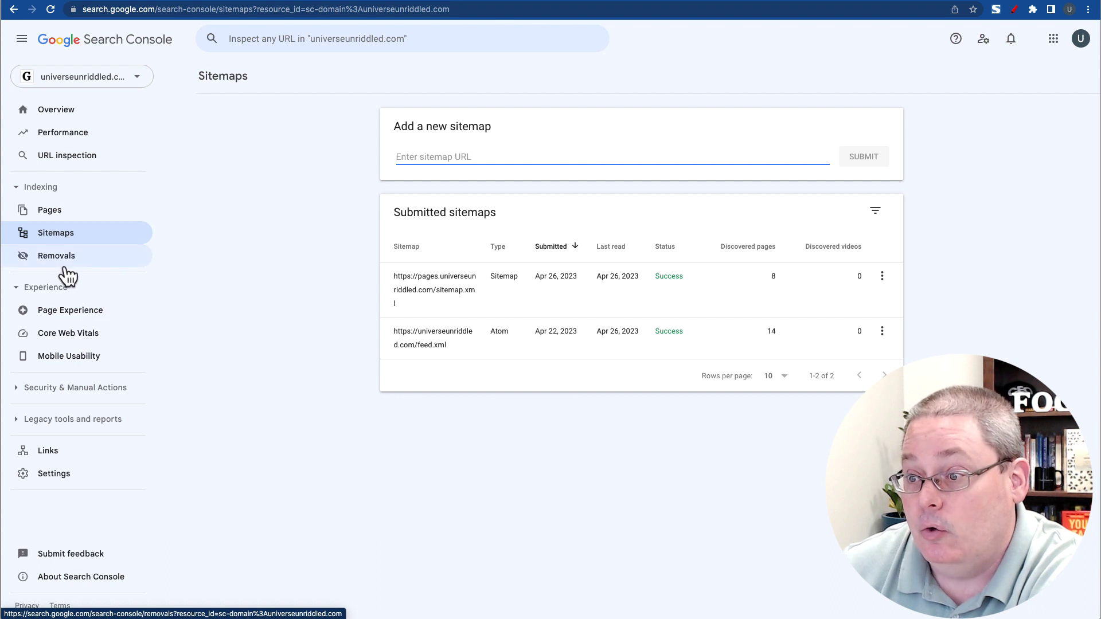
pyautogui.click(64, 259)
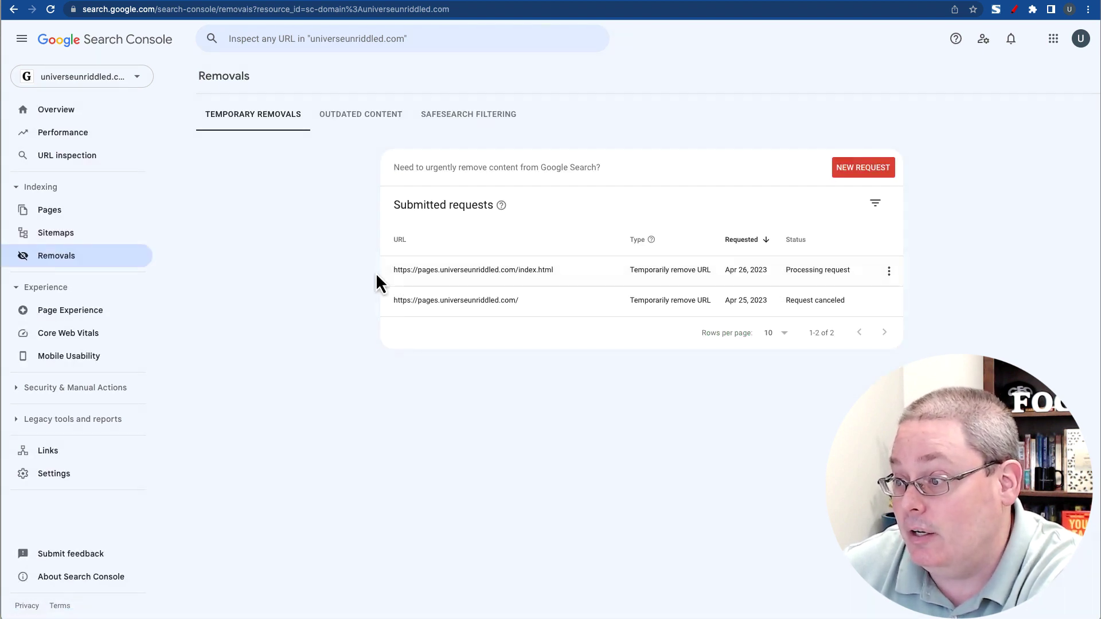
pyautogui.moveTo(377, 272); pyautogui.dragTo(390, 298)
pyautogui.click(359, 349)
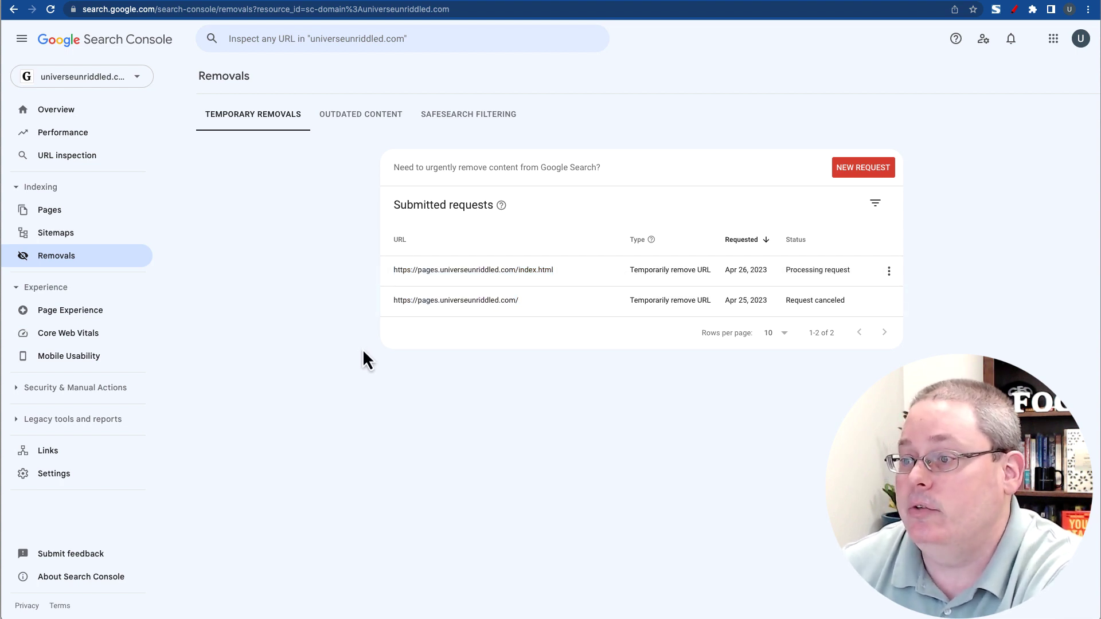
# Check the total web search clicks and the indexing chart in the Search Console overview for universeunriddled.com
pyautogui.click(74, 113)
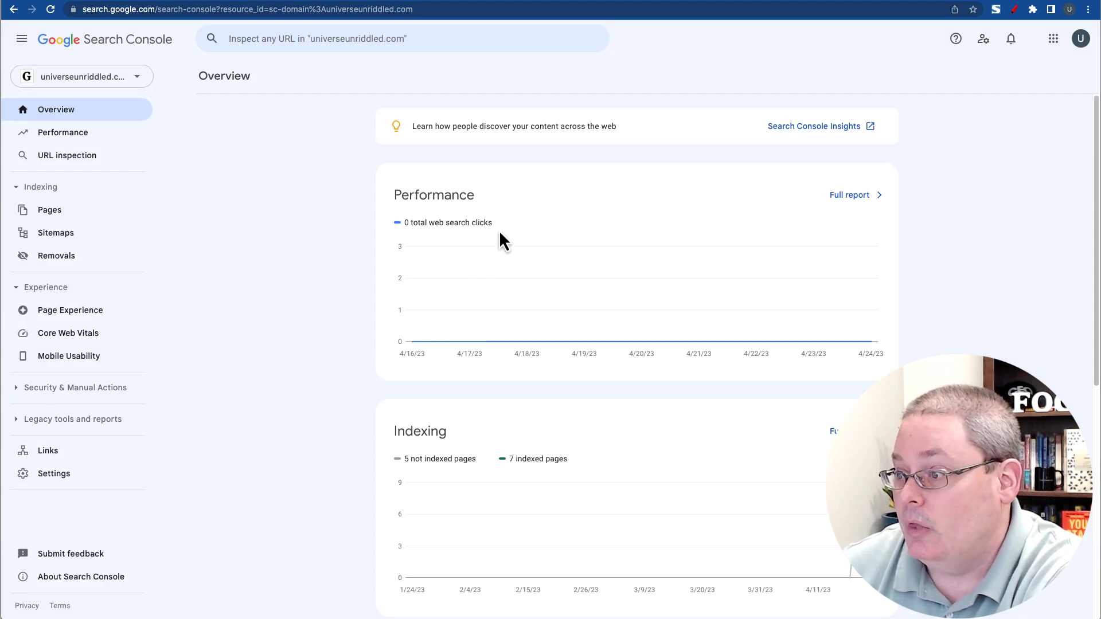
pyautogui.moveTo(496, 224); pyautogui.dragTo(401, 225)
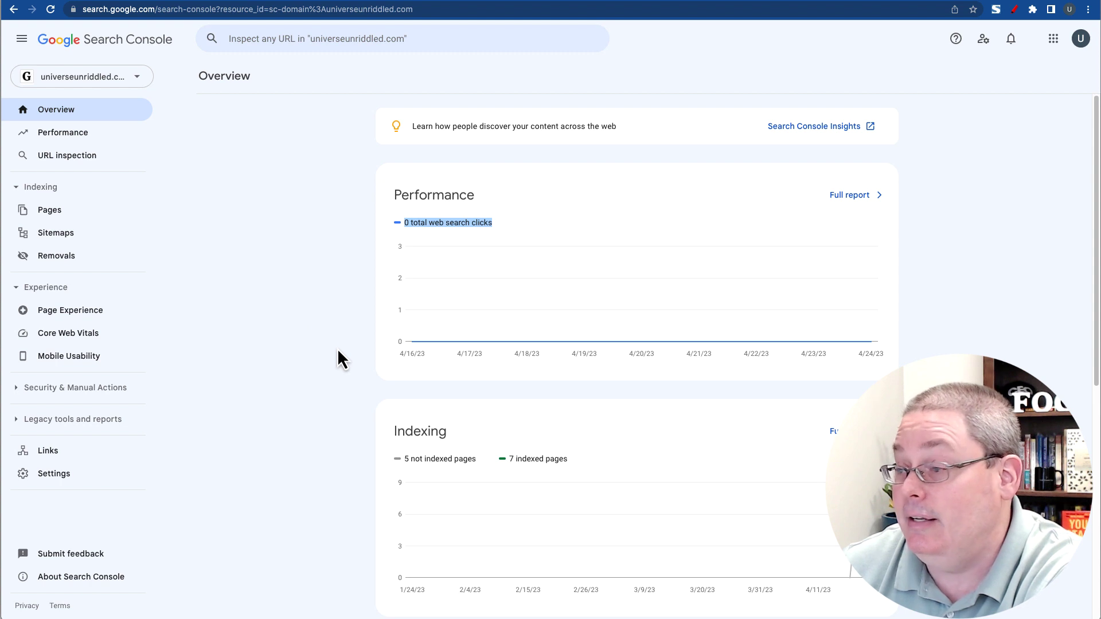
pyautogui.scroll(-3, 331, 352)
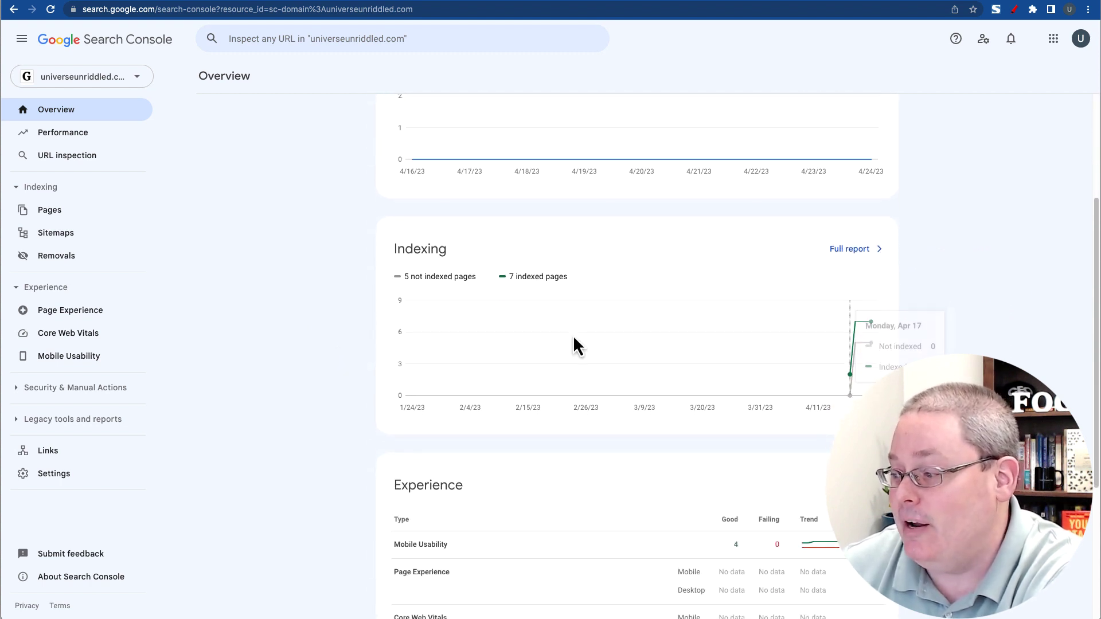
pyautogui.scroll(3, 367, 351)
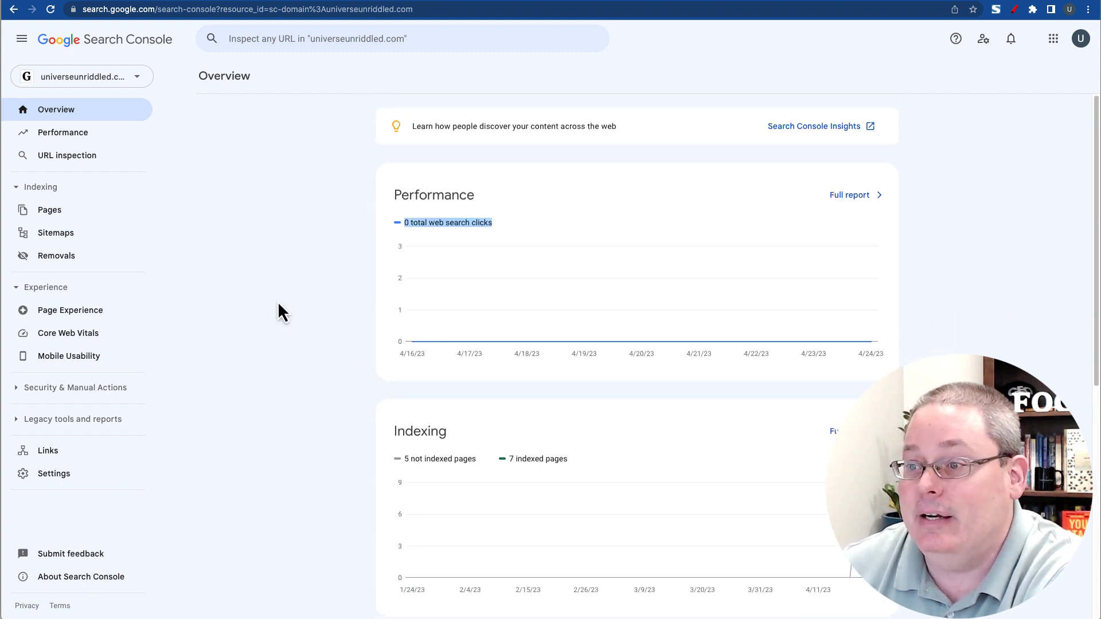